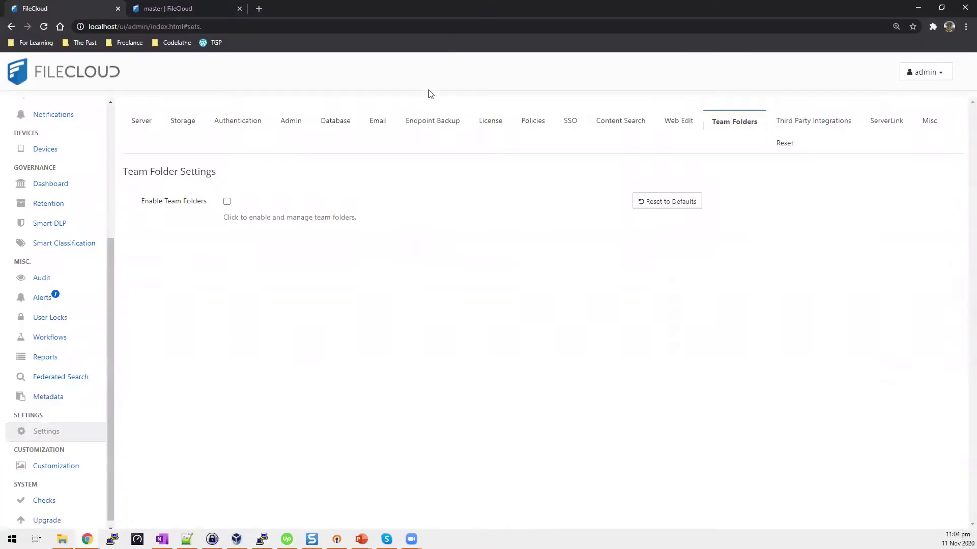
pyautogui.scroll(3, 101, 251)
pyautogui.scroll(2, 95, 222)
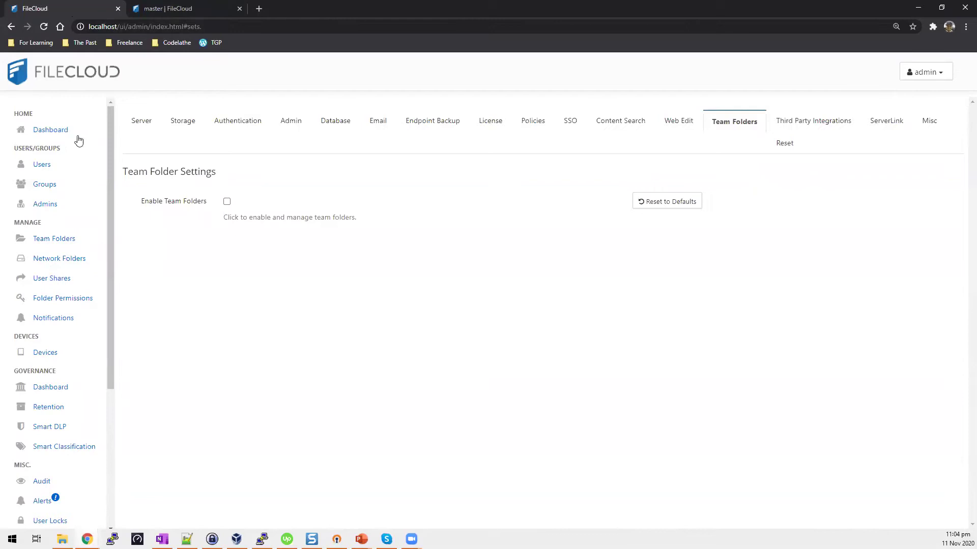
pyautogui.click(55, 133)
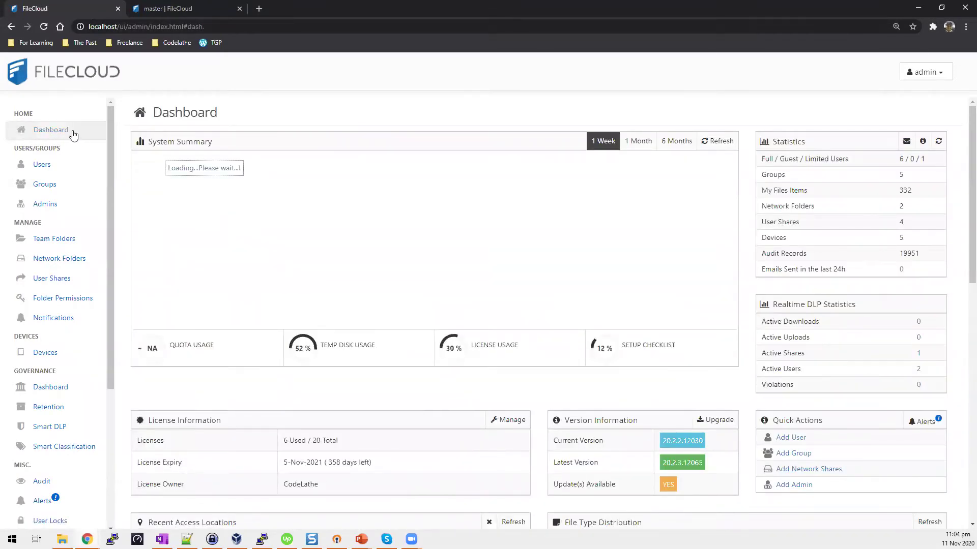
pyautogui.scroll(-4, 77, 402)
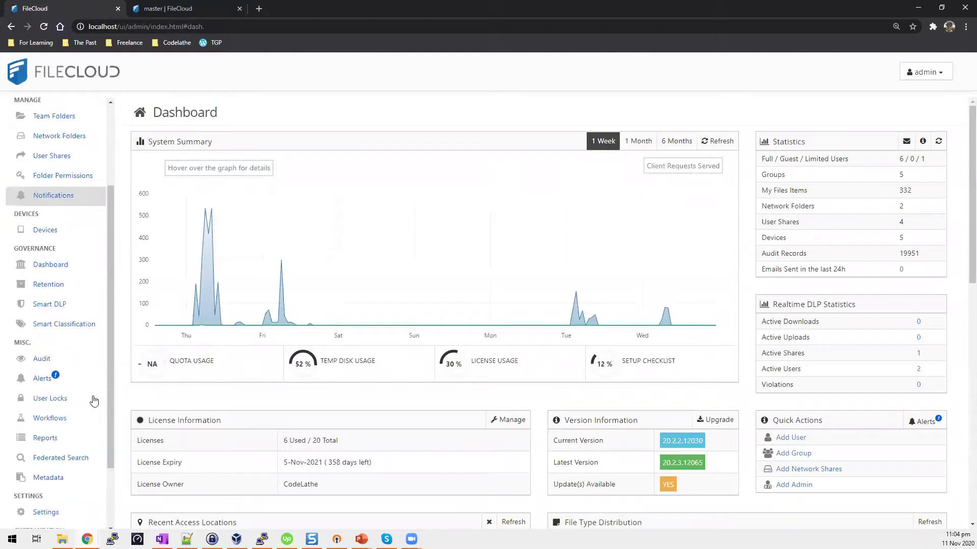
pyautogui.click(72, 432)
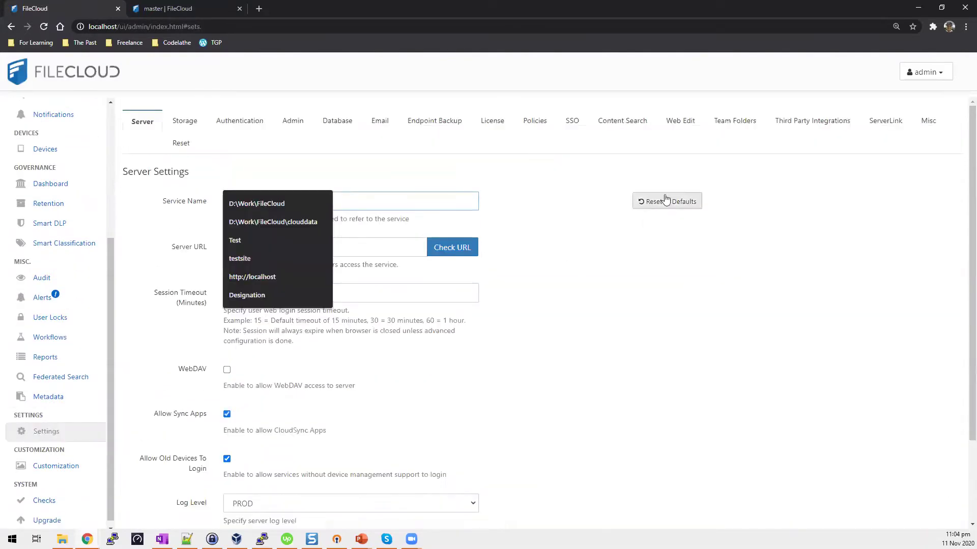
pyautogui.click(736, 127)
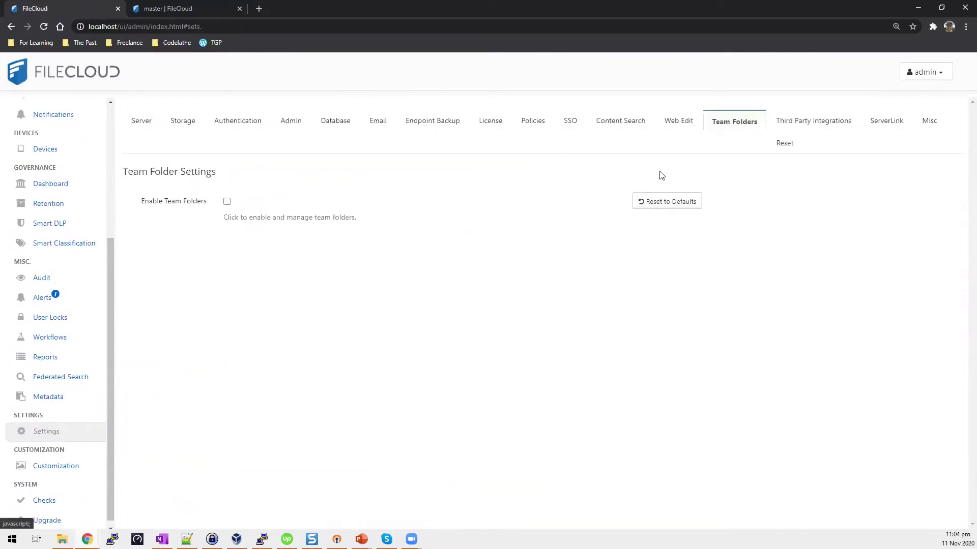
# Enable Team Folders and confirm master as the Team Folder Account.
pyautogui.click(227, 202)
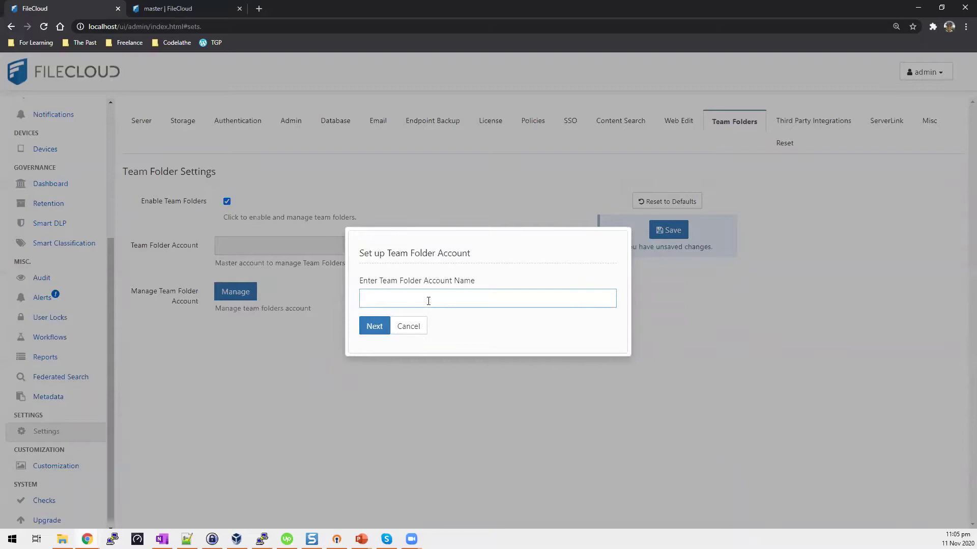
pyautogui.write('tfadmin')
pyautogui.click(370, 330)
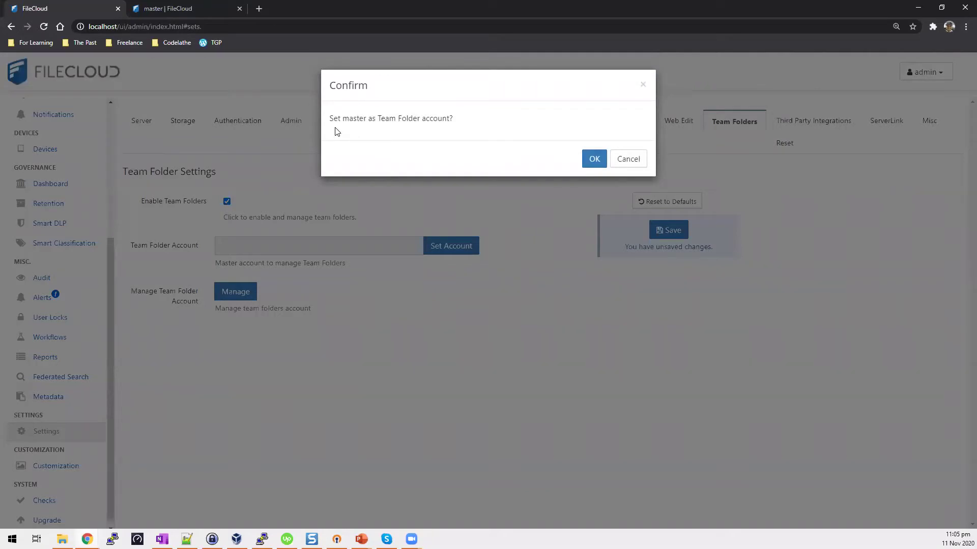
pyautogui.click(594, 159)
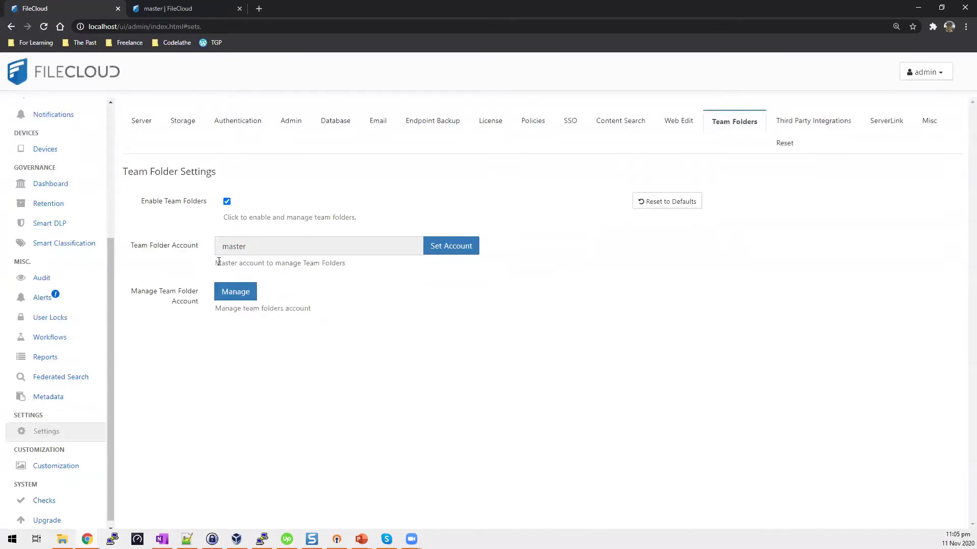
pyautogui.scroll(4, 110, 312)
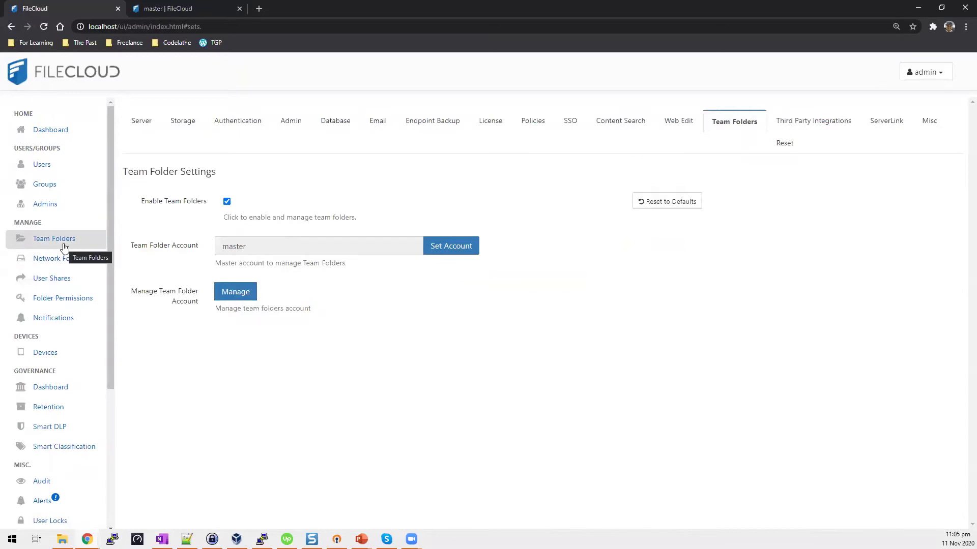
# Create a new team folder named 'Test Team Folder' from the Team Folders list.
pyautogui.click(64, 248)
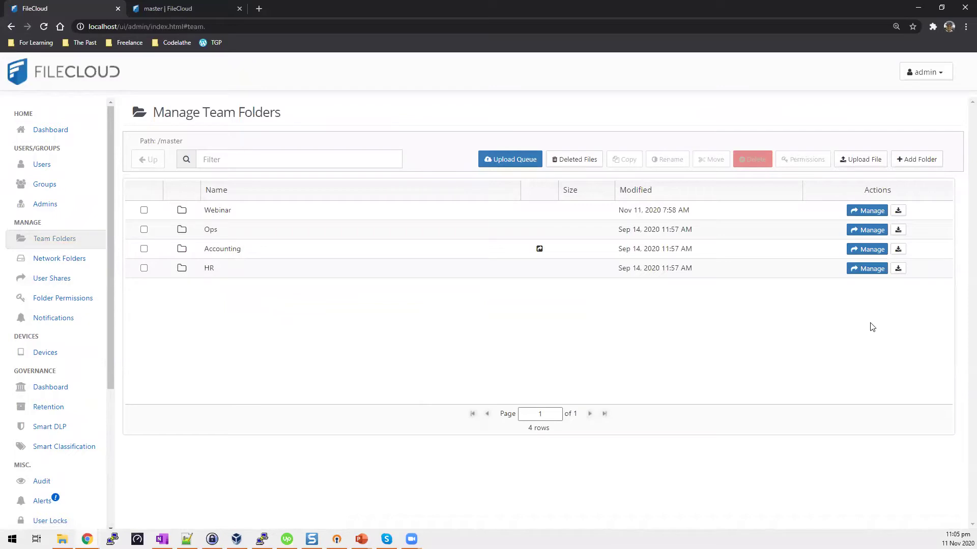
pyautogui.click(898, 159)
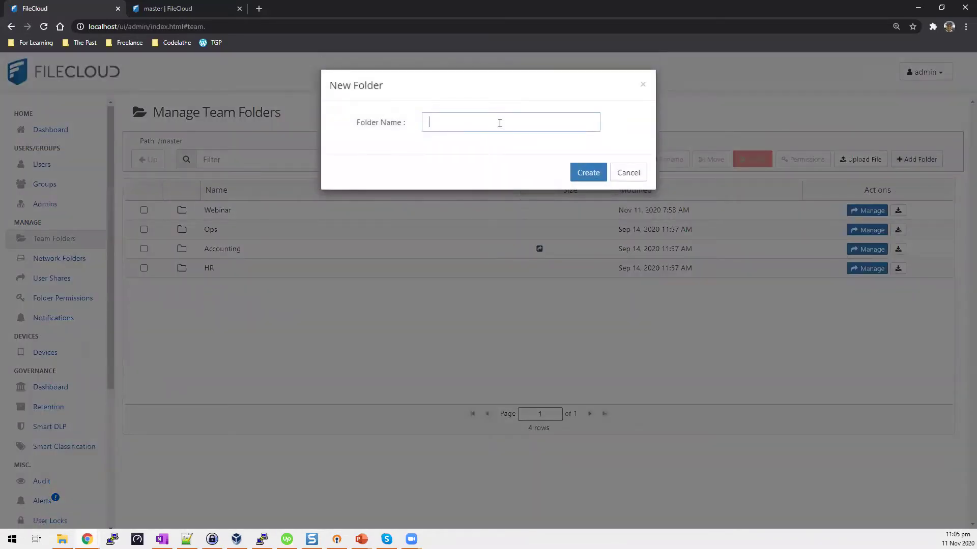
pyautogui.write('Mar')
pyautogui.press('BackSpace')
pyautogui.press('BackSpace')
pyautogui.press('BackSpace')
pyautogui.press('super+g')
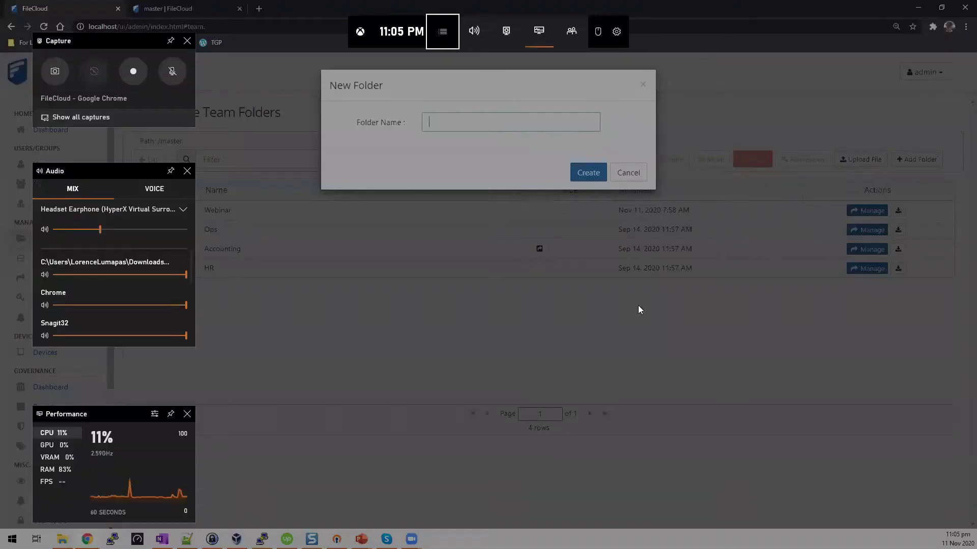
pyautogui.press('super+g')
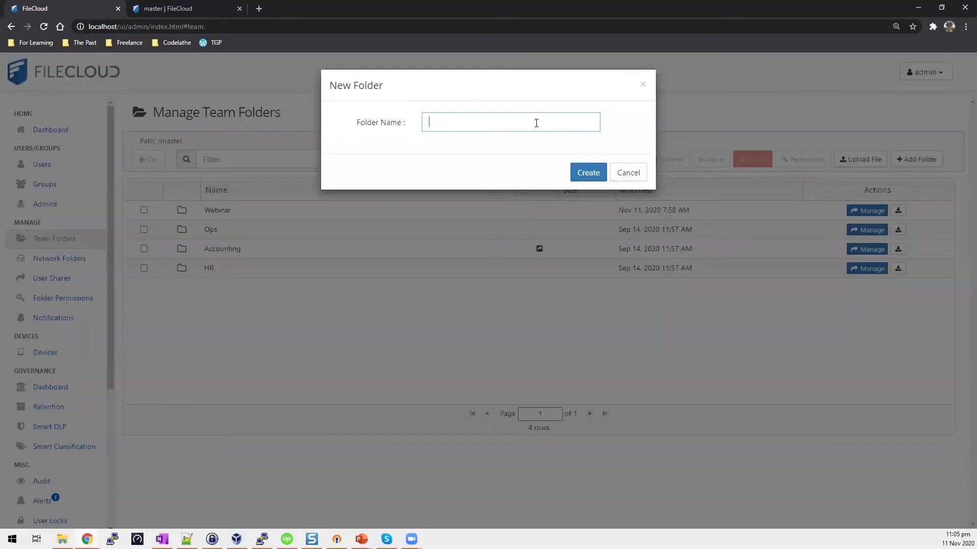
pyautogui.write('Test Team Folder')
pyautogui.rightClick(537, 123)
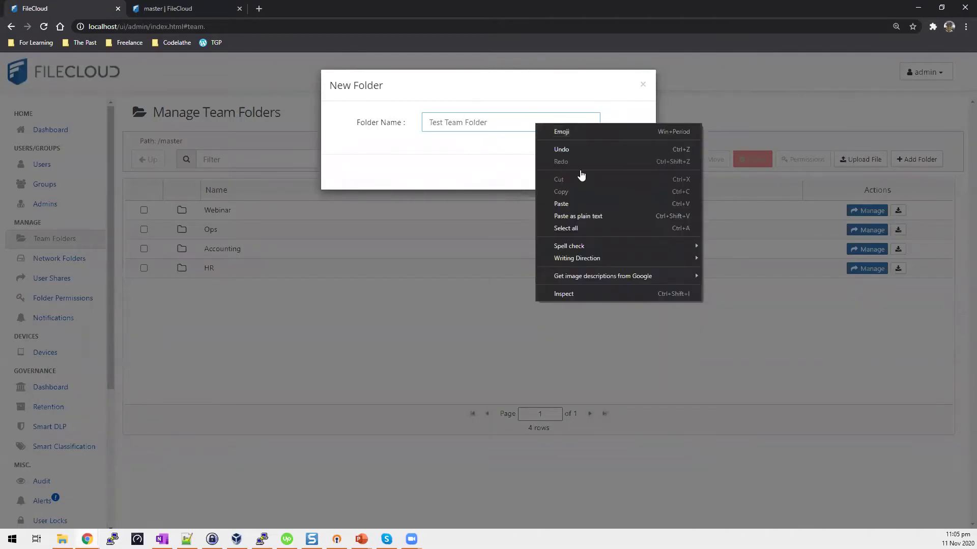
pyautogui.click(584, 173)
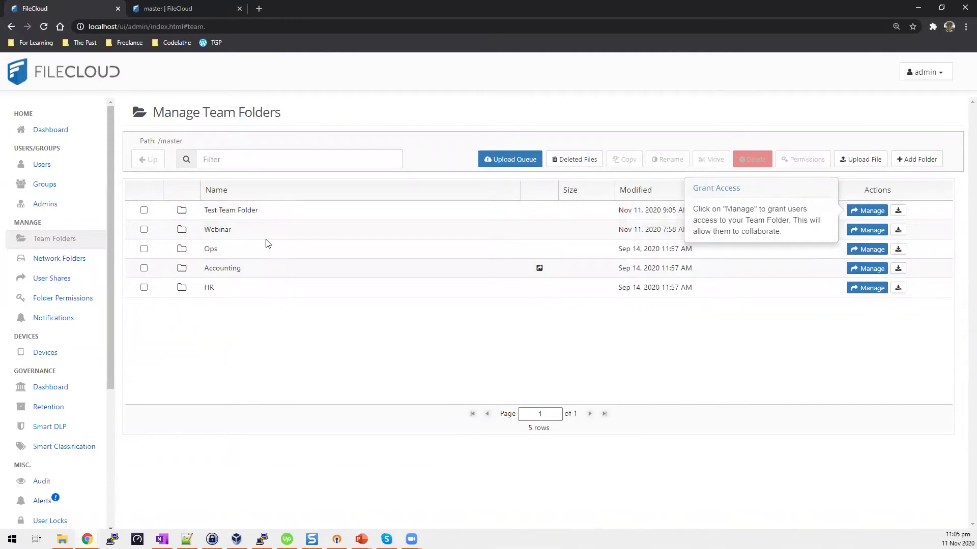
# Sign out of the FileCloud user portal from the account menu.
pyautogui.click(199, 6)
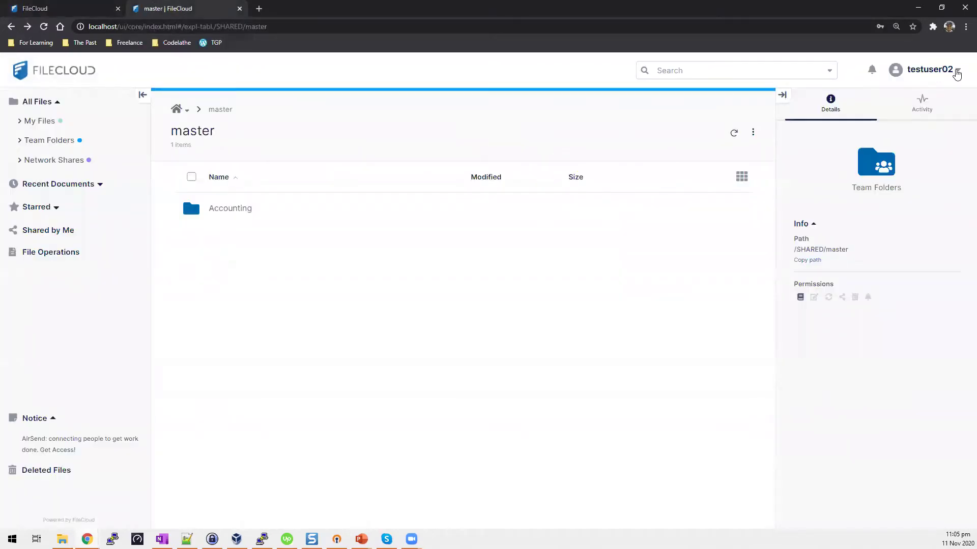
pyautogui.click(956, 71)
pyautogui.click(905, 258)
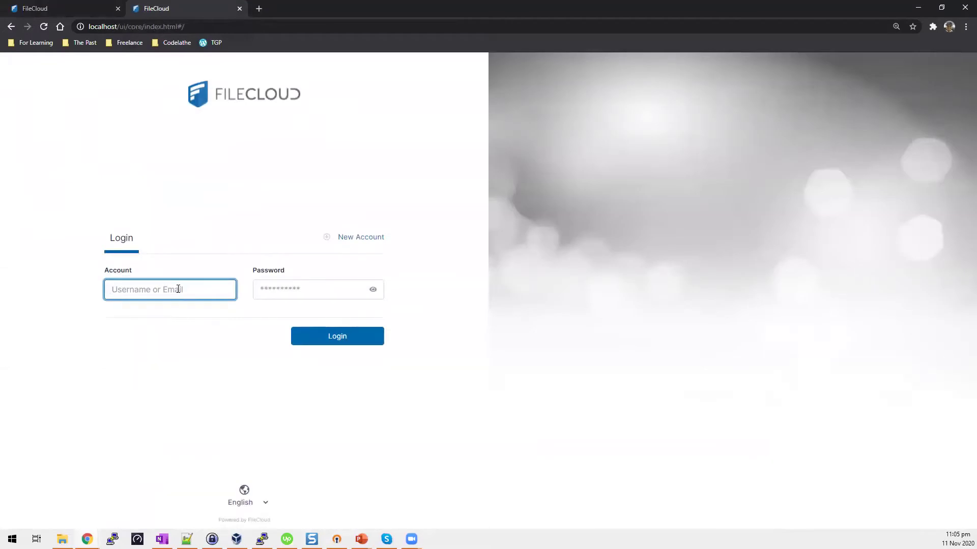
# Log in as testuser01 with the password and 2FA code, then open All Files.
pyautogui.write('testuser01')
pyautogui.click(296, 296)
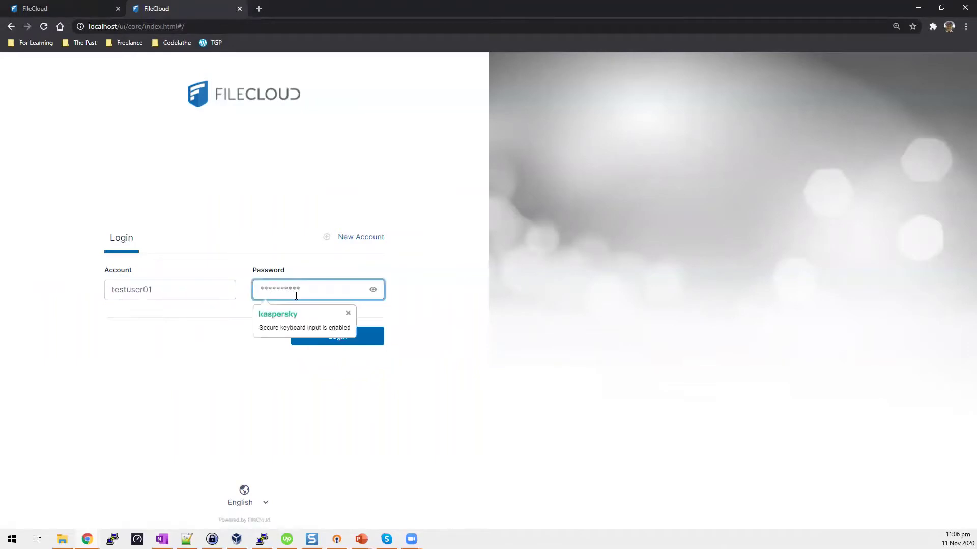
pyautogui.write('********')
pyautogui.click(373, 339)
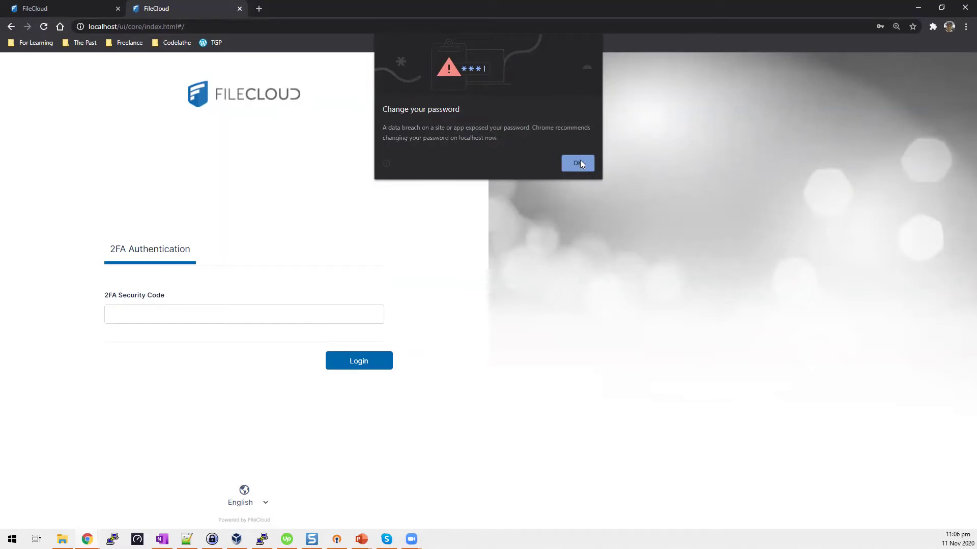
pyautogui.click(276, 314)
pyautogui.click(276, 313)
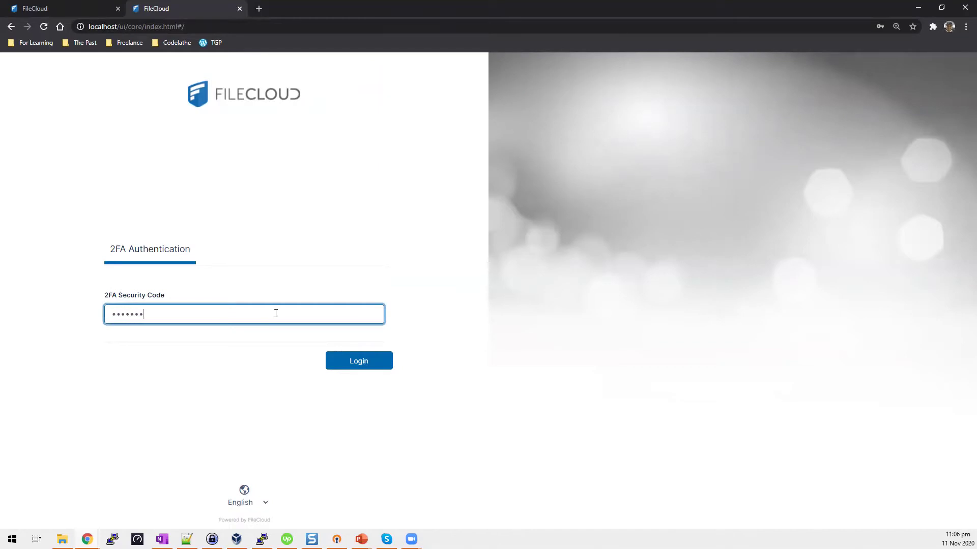
pyautogui.press('Return')
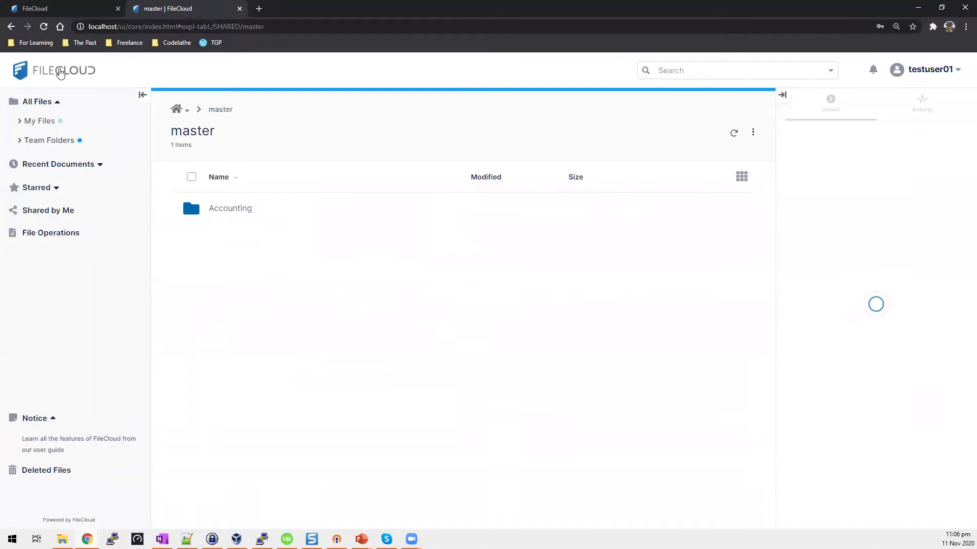
pyautogui.moveTo(38, 103); pyautogui.dragTo(52, 103)
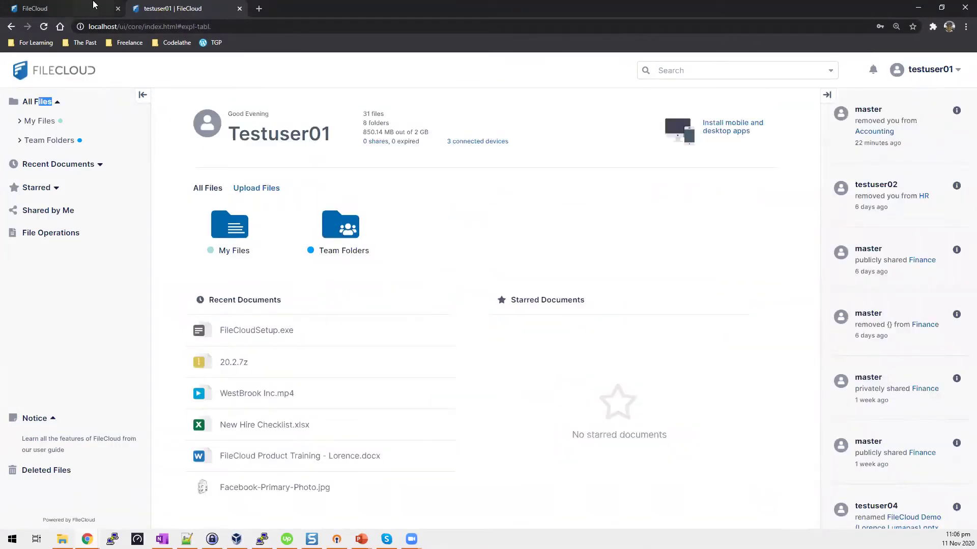
# Review which groups the Accounting team folder is shared with, then close its share settings.
pyautogui.hotkey('ctrl', 'shift', 'Tab')
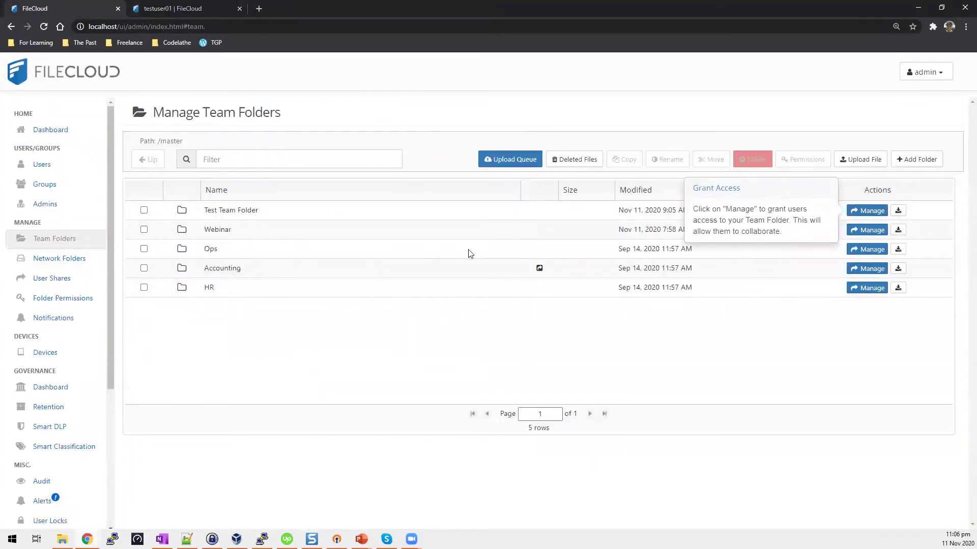
pyautogui.click(866, 269)
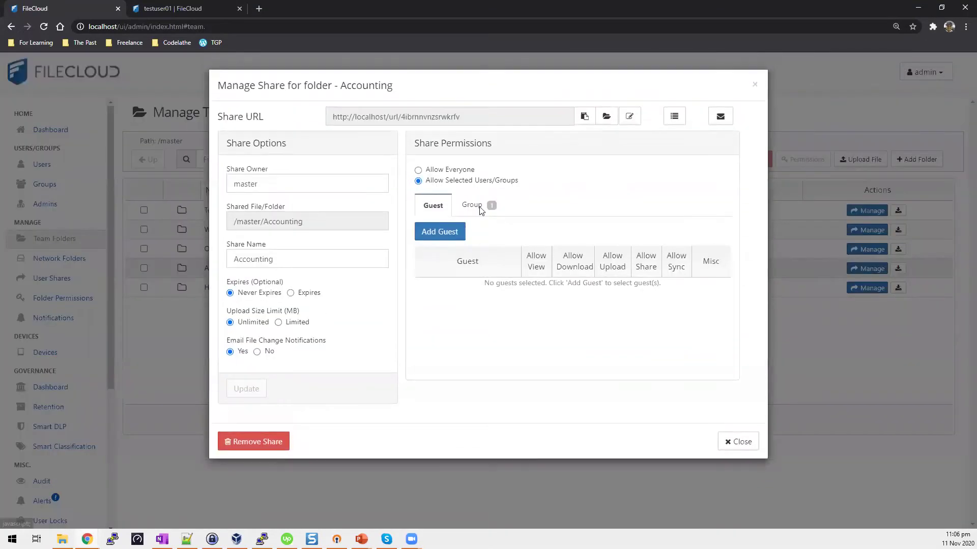
pyautogui.click(480, 209)
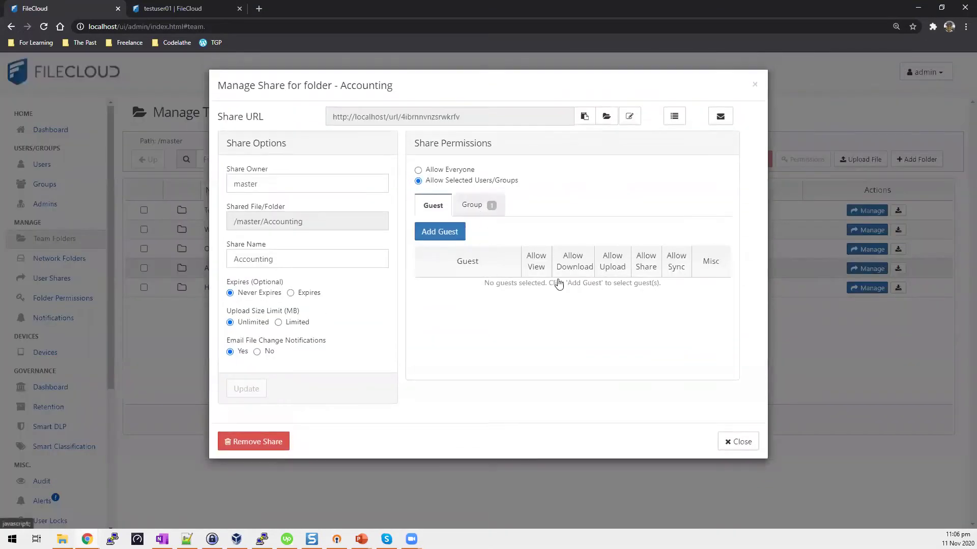
pyautogui.click(735, 441)
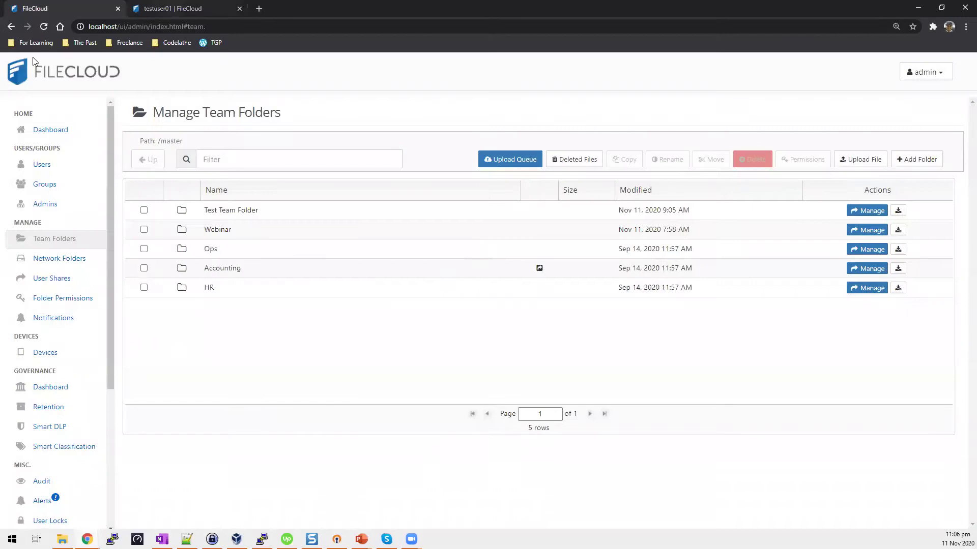
# Refresh testuser01's dashboard to check access, then return to Manage Team Folders.
pyautogui.click(159, 9)
pyautogui.press('F5')
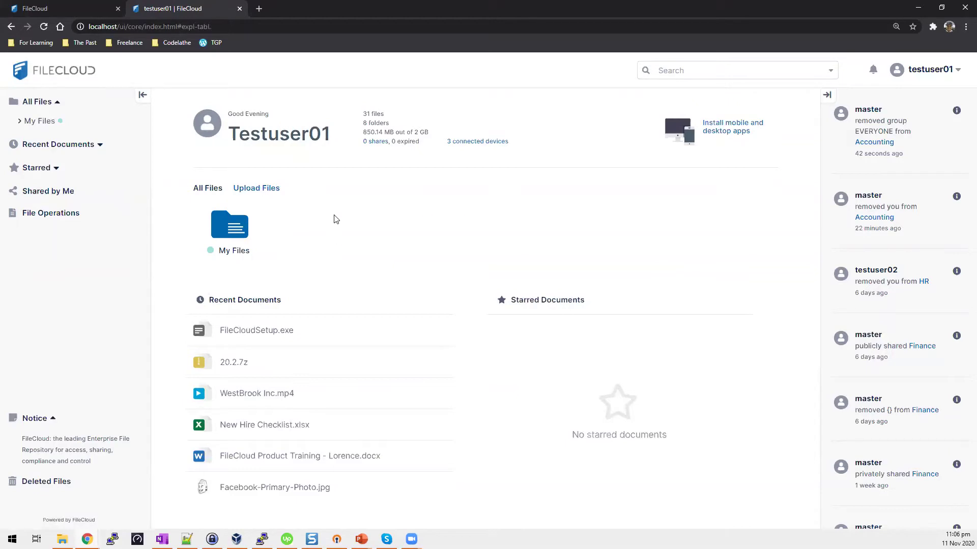
pyautogui.click(71, 6)
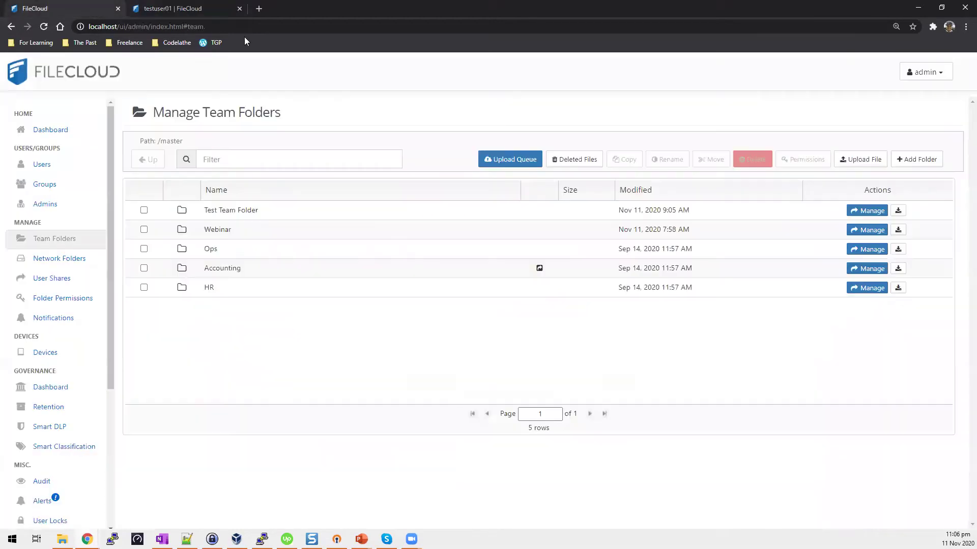
pyautogui.click(189, 8)
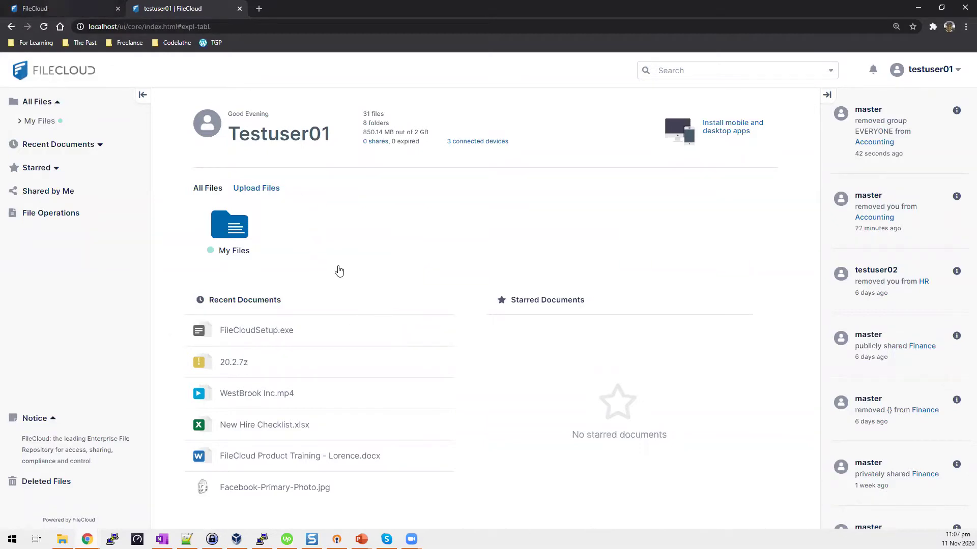
pyautogui.hotkey('ctrl', 'pageup')
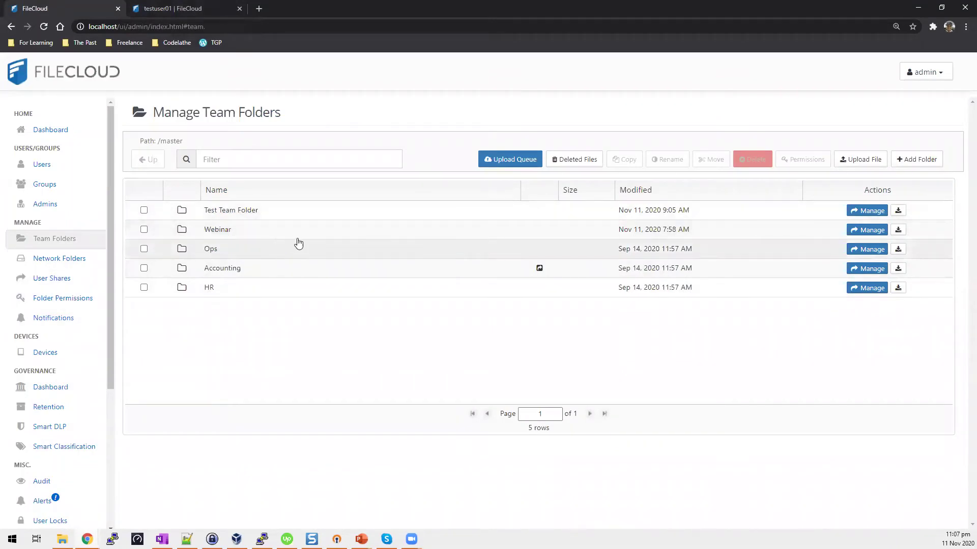
# Select Webinar and confirm creating its share, opening the Manage Share settings.
pyautogui.click(144, 230)
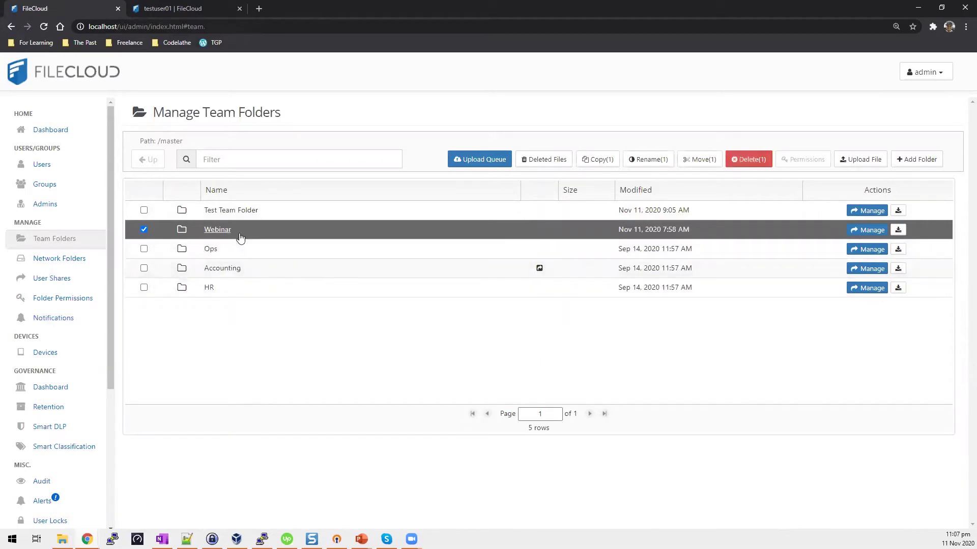
pyautogui.click(868, 235)
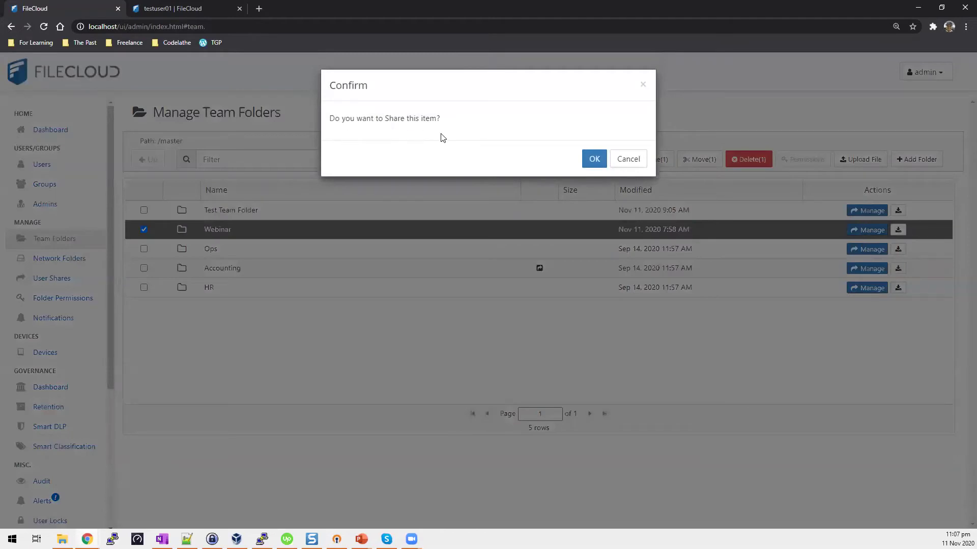
pyautogui.click(595, 159)
pyautogui.click(595, 161)
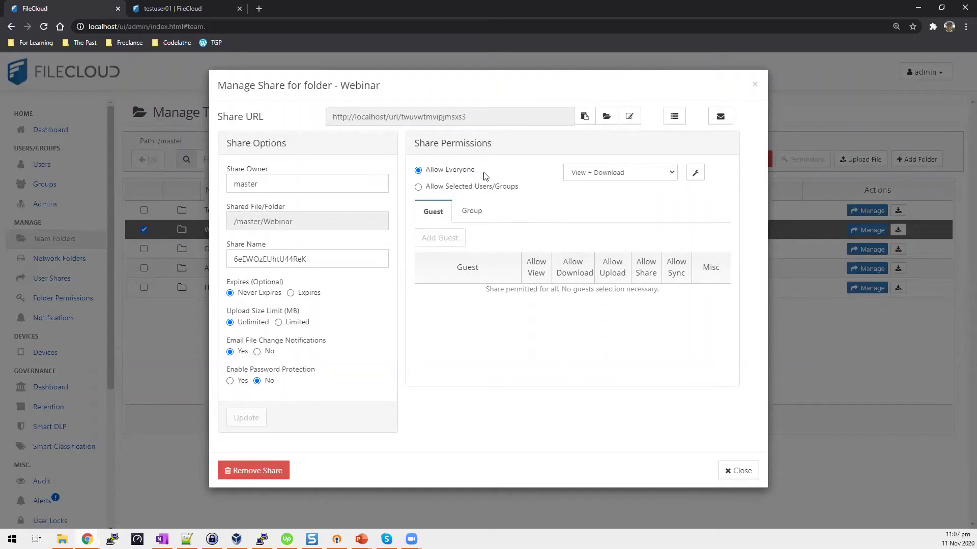
pyautogui.moveTo(473, 122); pyautogui.dragTo(319, 123)
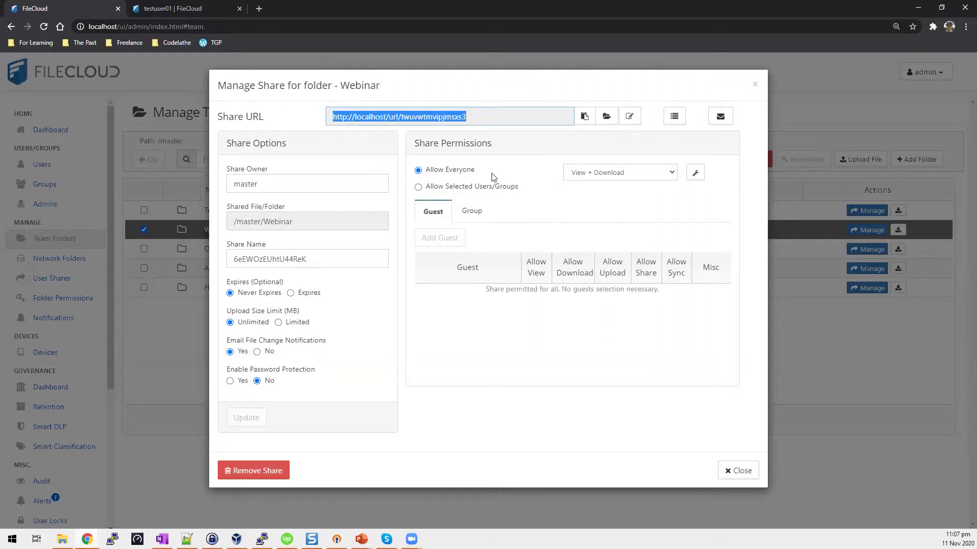
pyautogui.moveTo(400, 86); pyautogui.dragTo(337, 86)
pyautogui.click(606, 230)
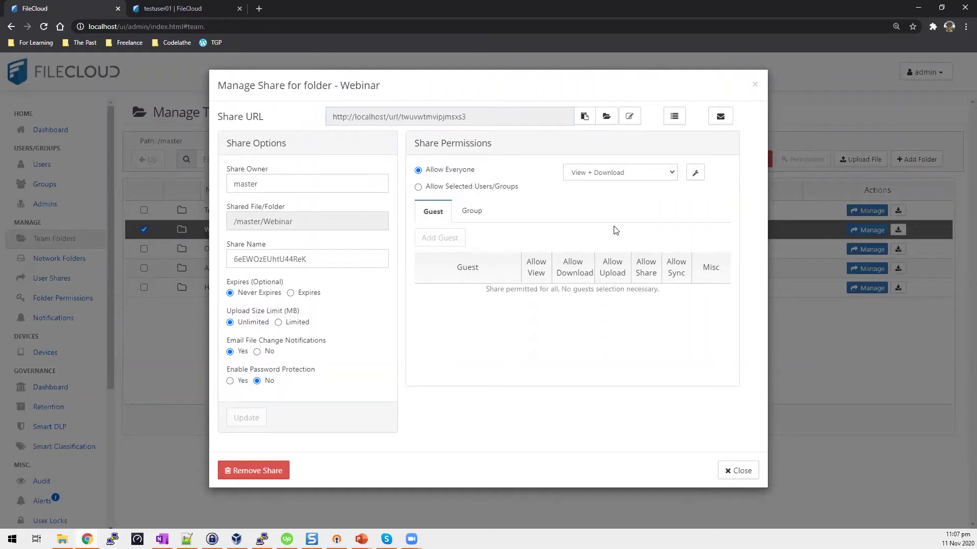
pyautogui.click(672, 173)
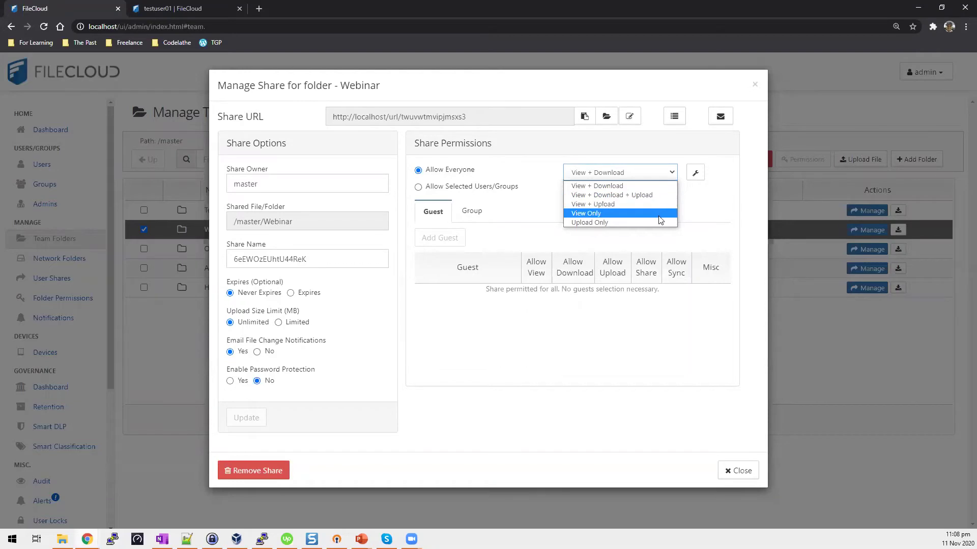
pyautogui.click(687, 206)
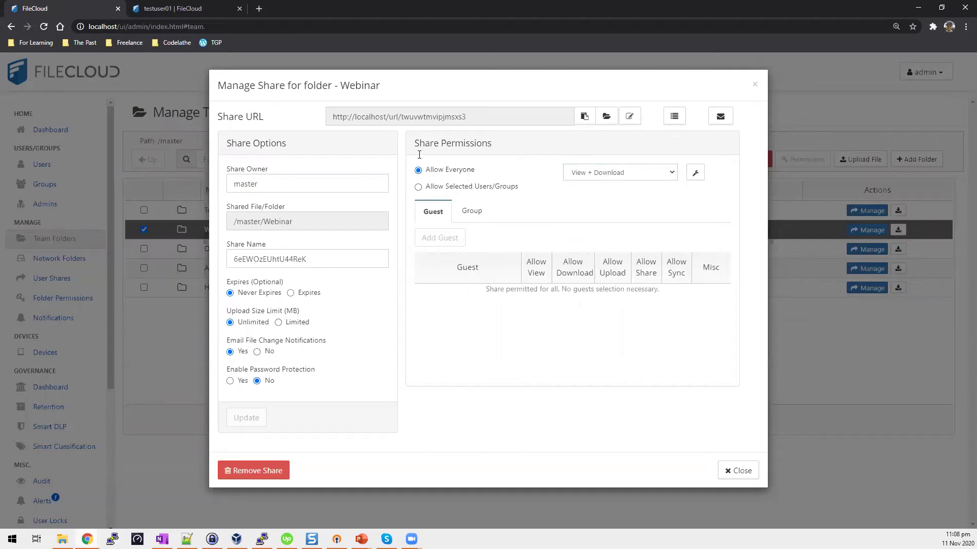
# Close the Webinar share settings and reload testuser01's dashboard.
pyautogui.click(738, 471)
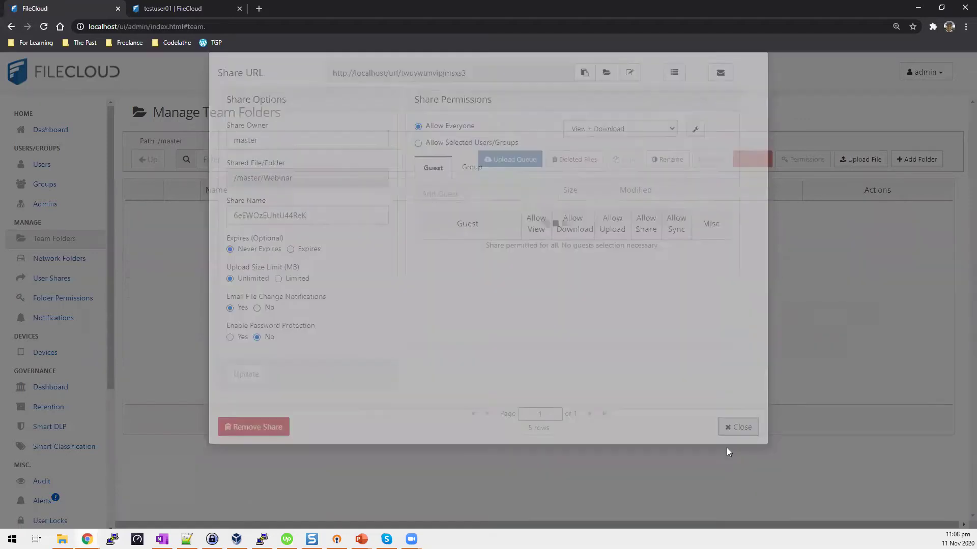
pyautogui.click(179, 10)
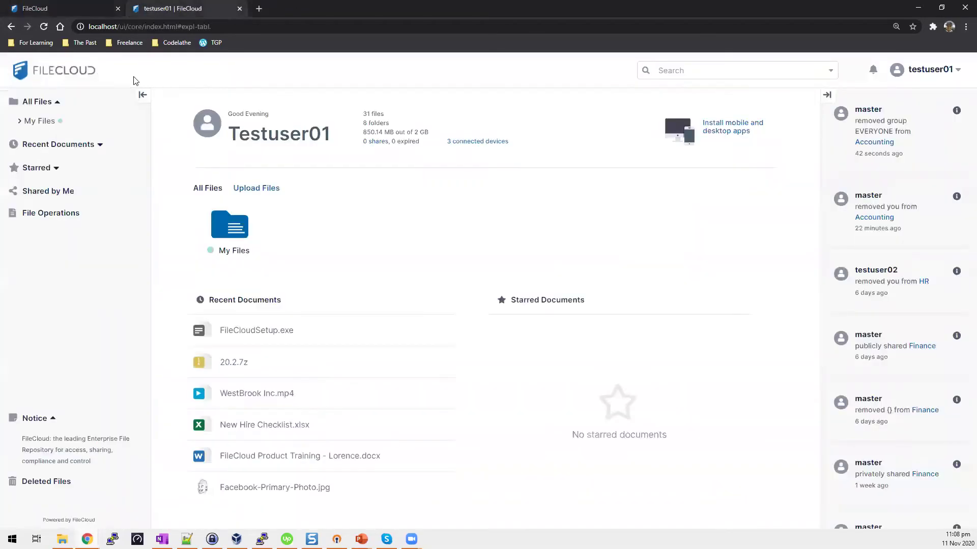
pyautogui.click(43, 28)
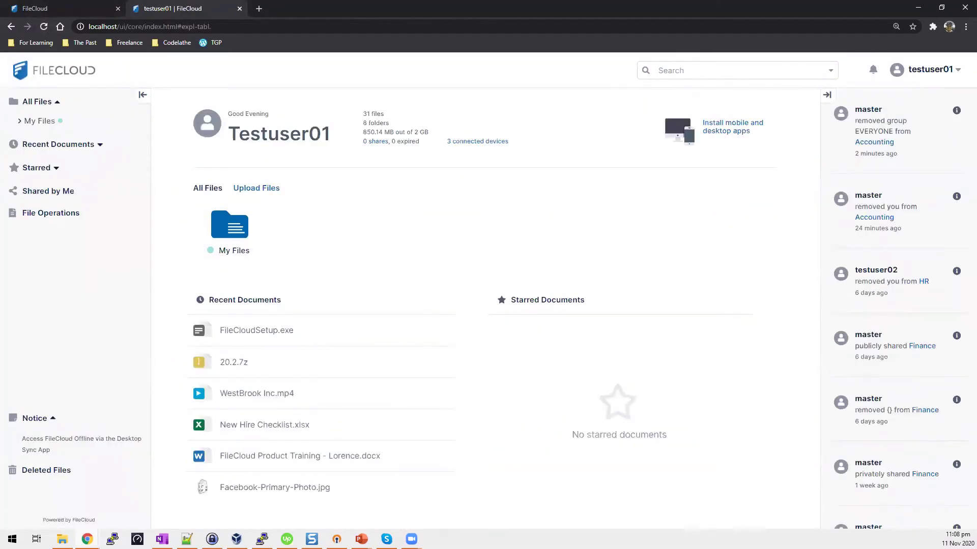
# Open a private browser window at the FileCloud login page and minimize it.
pyautogui.click(87, 540)
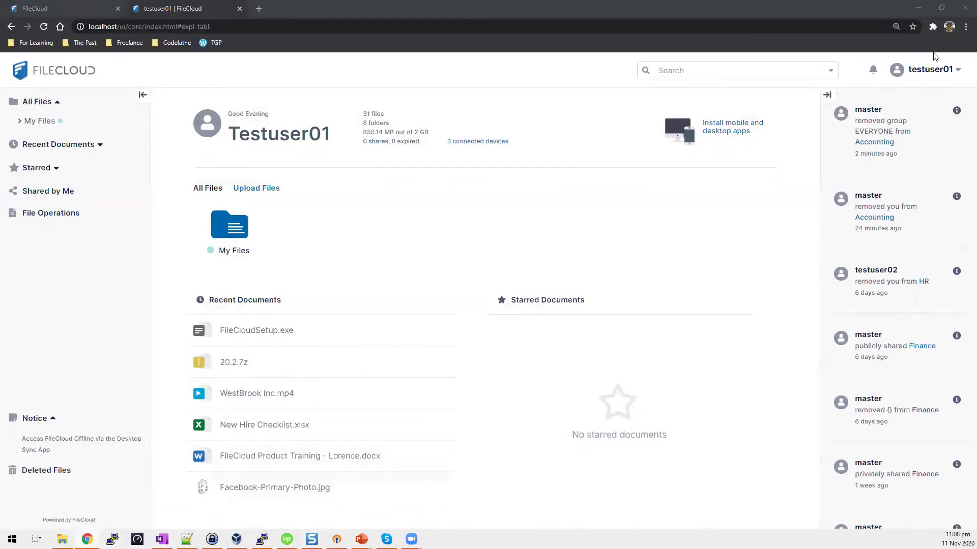
pyautogui.click(965, 26)
pyautogui.press('Escape')
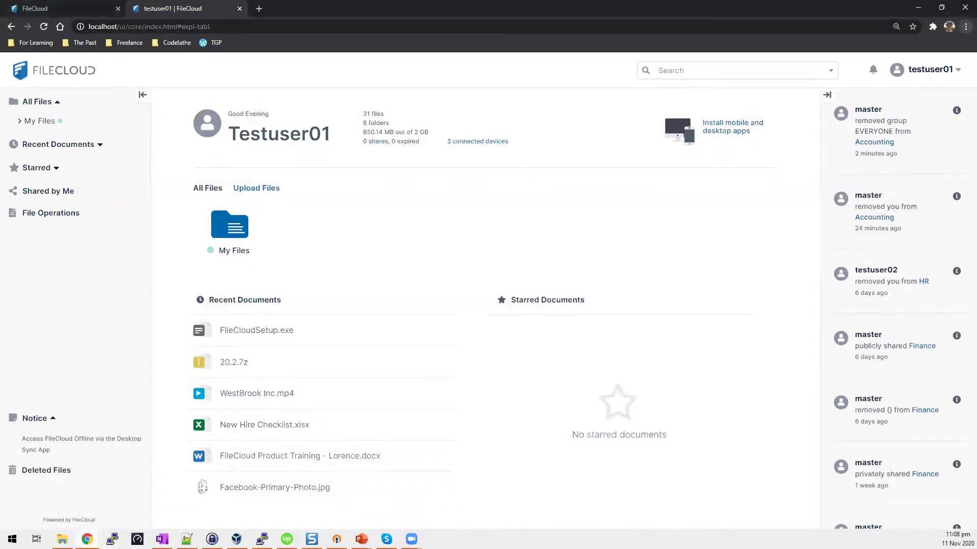
pyautogui.hotkey('alt', 'Tab')
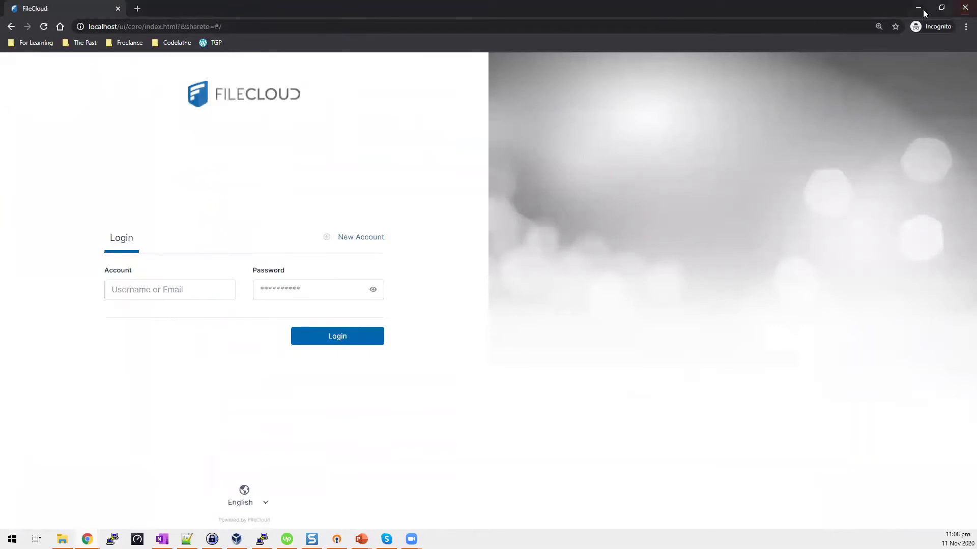
pyautogui.click(918, 7)
# Copy the Webinar share URL and load it in the private window.
pyautogui.click(66, 9)
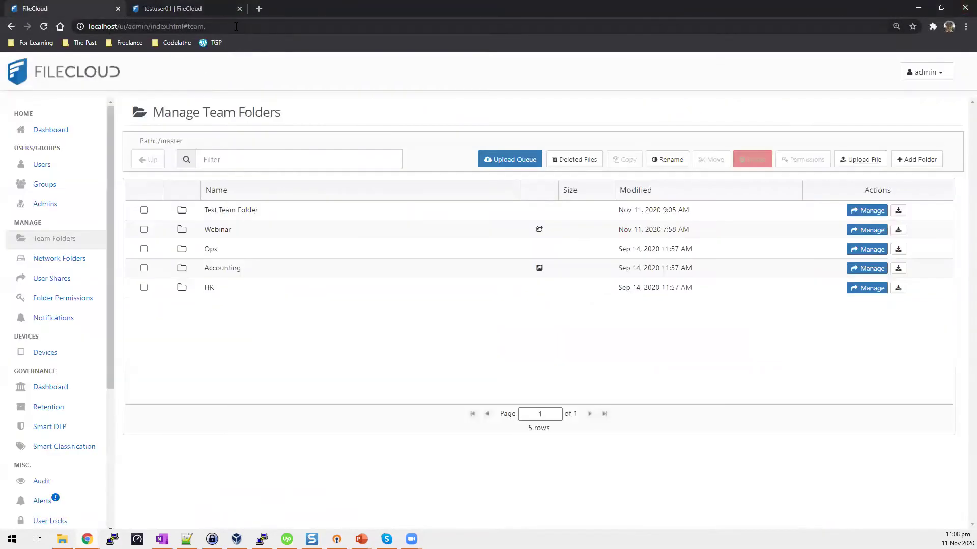
pyautogui.click(859, 230)
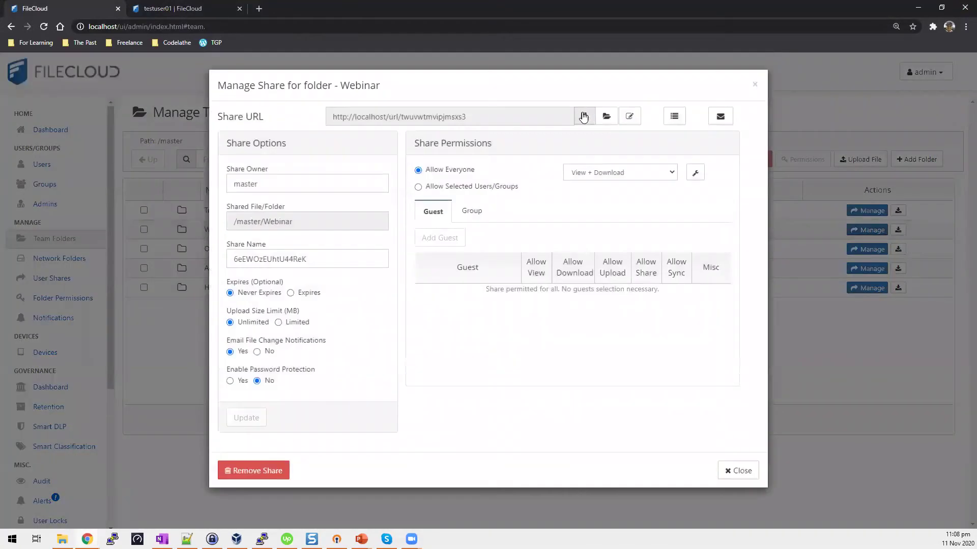
pyautogui.click(585, 117)
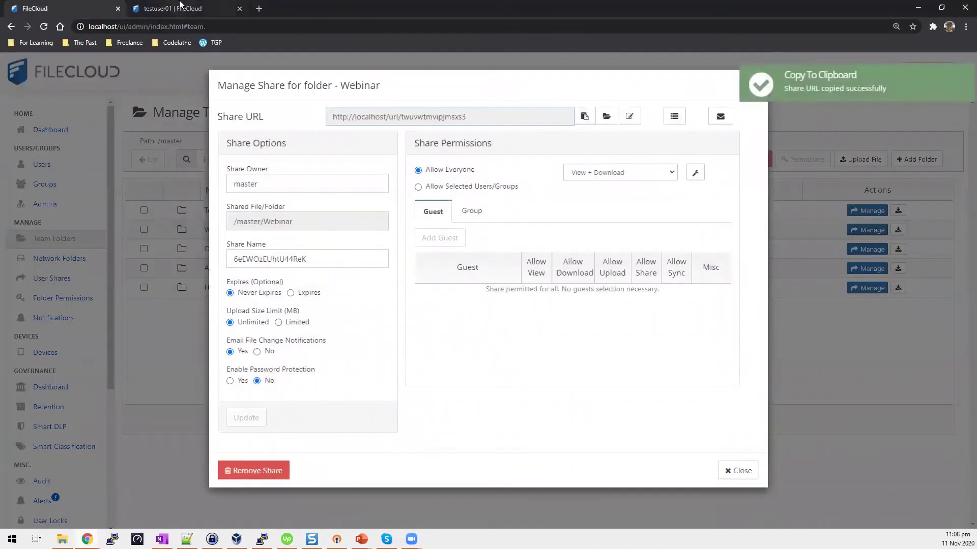
pyautogui.moveTo(87, 539)
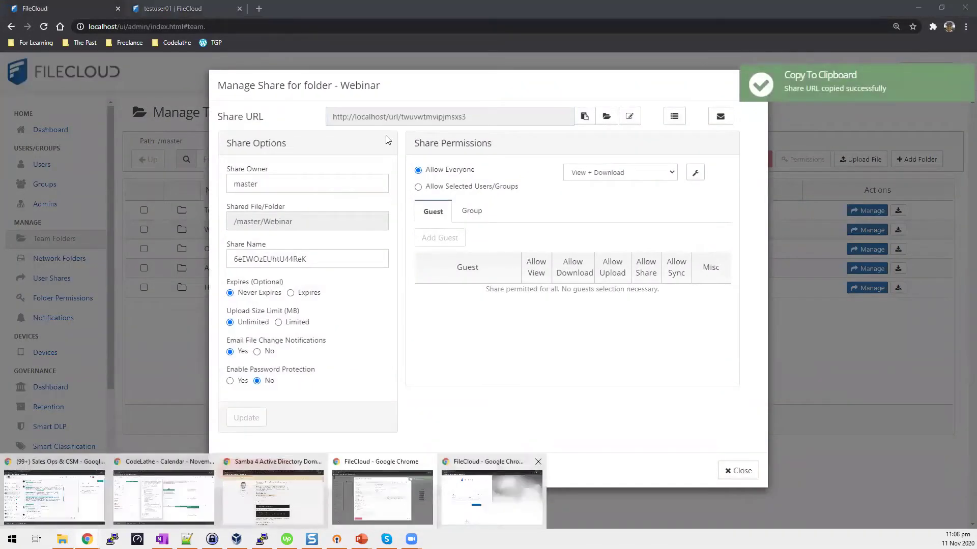
pyautogui.click(503, 501)
pyautogui.click(313, 27)
pyautogui.hotkey('ctrl', 'v')
pyautogui.press('Return')
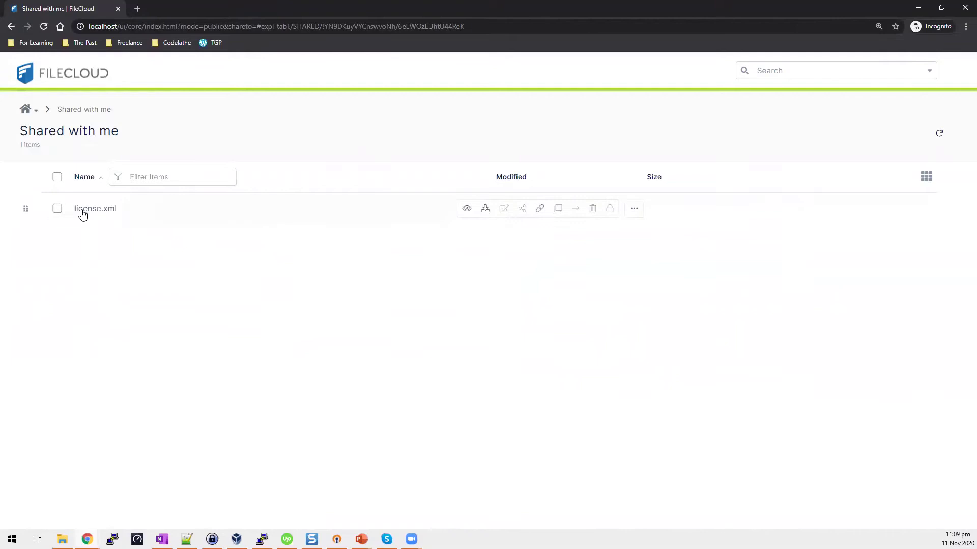
# Preview license.xml from the share page, reload the share link, then minimize the private window.
pyautogui.moveTo(163, 220)
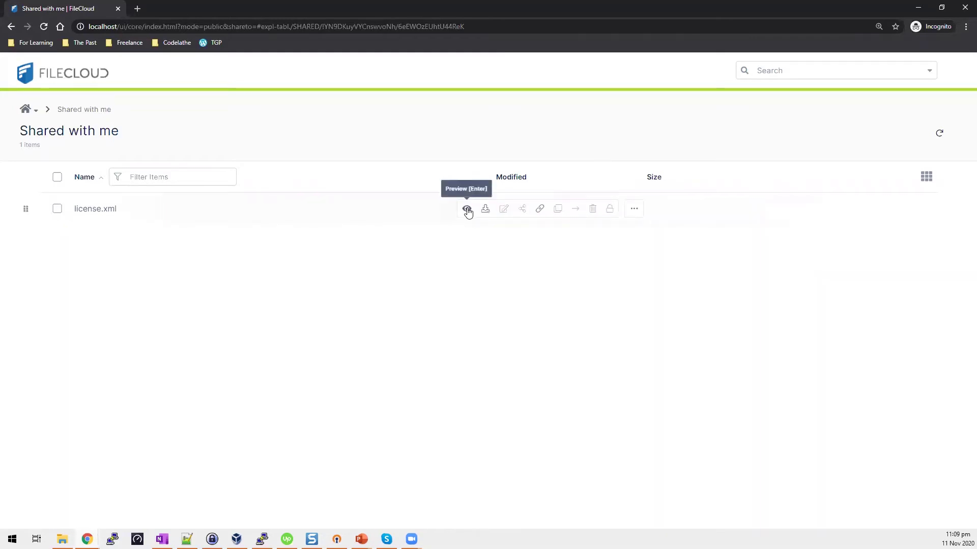
pyautogui.click(103, 213)
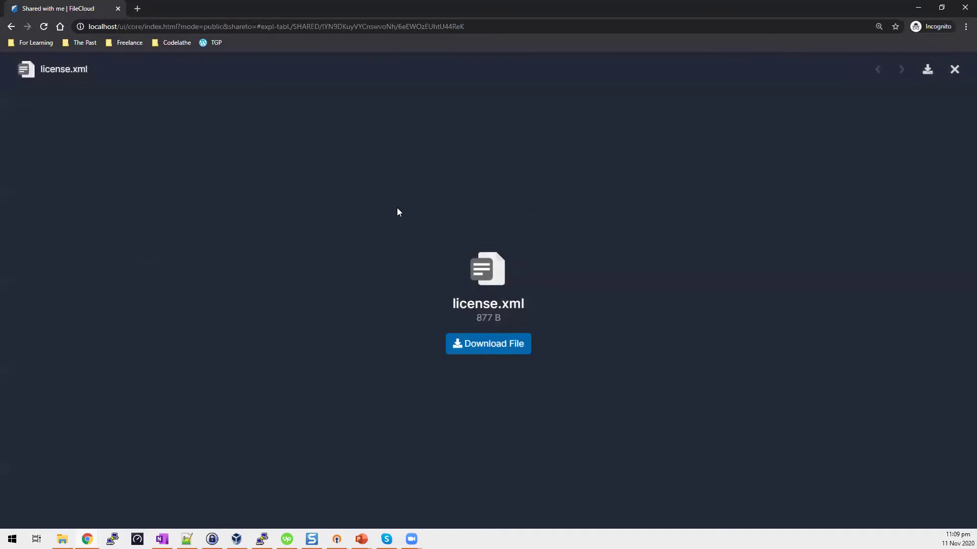
pyautogui.click(11, 27)
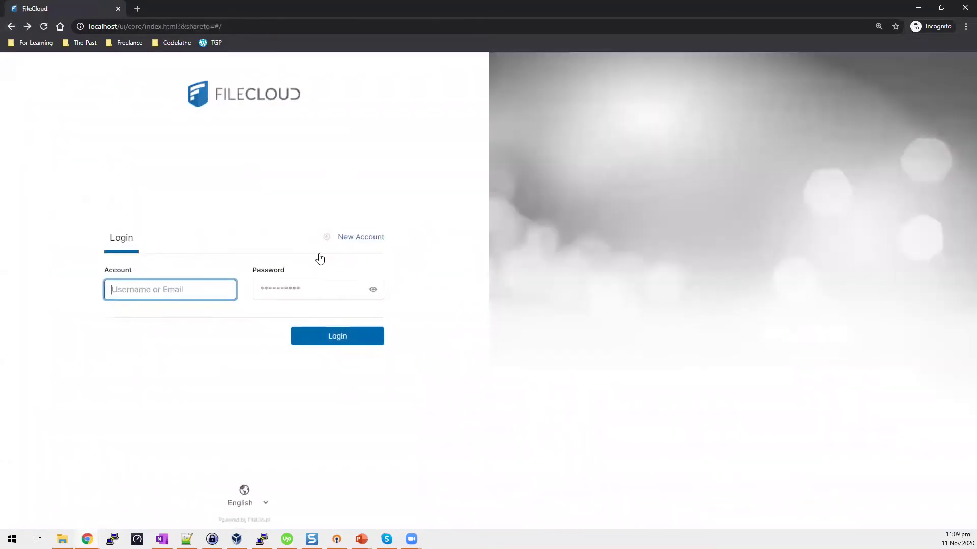
pyautogui.click(261, 26)
pyautogui.hotkey('ctrl', 'v')
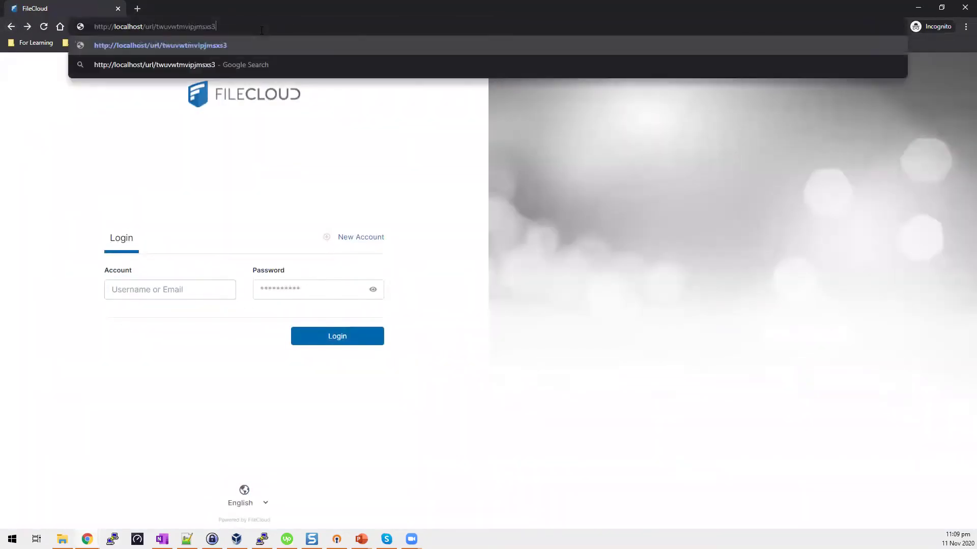
pyautogui.press('Return')
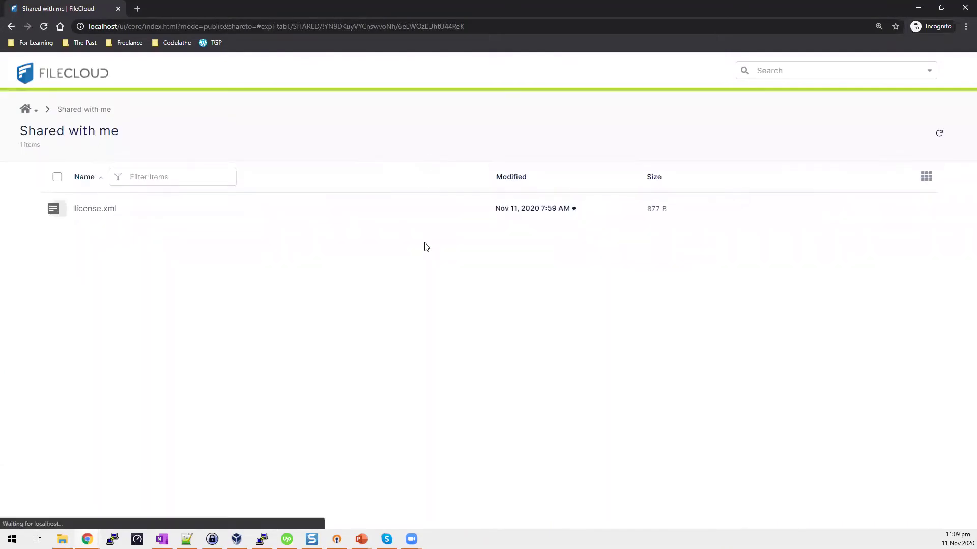
pyautogui.moveTo(467, 223)
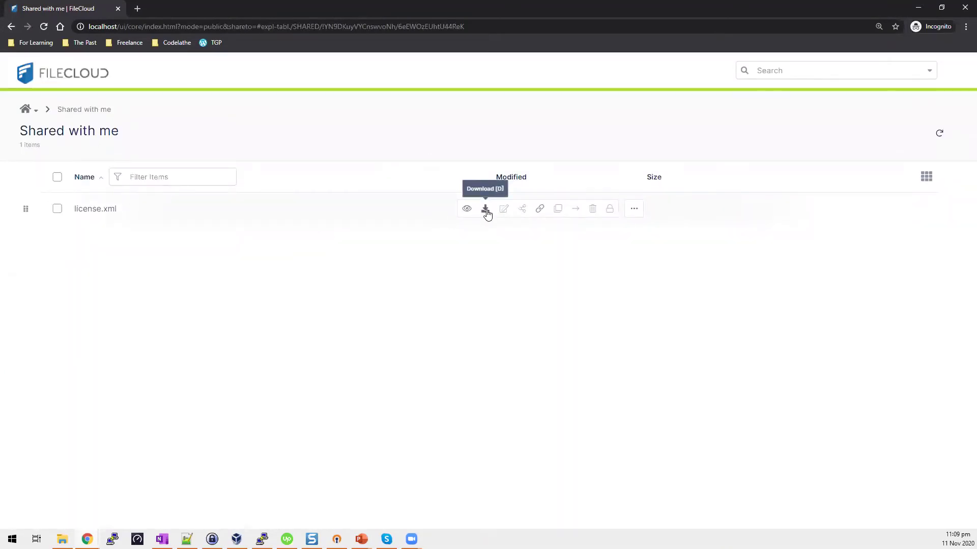
pyautogui.click(918, 7)
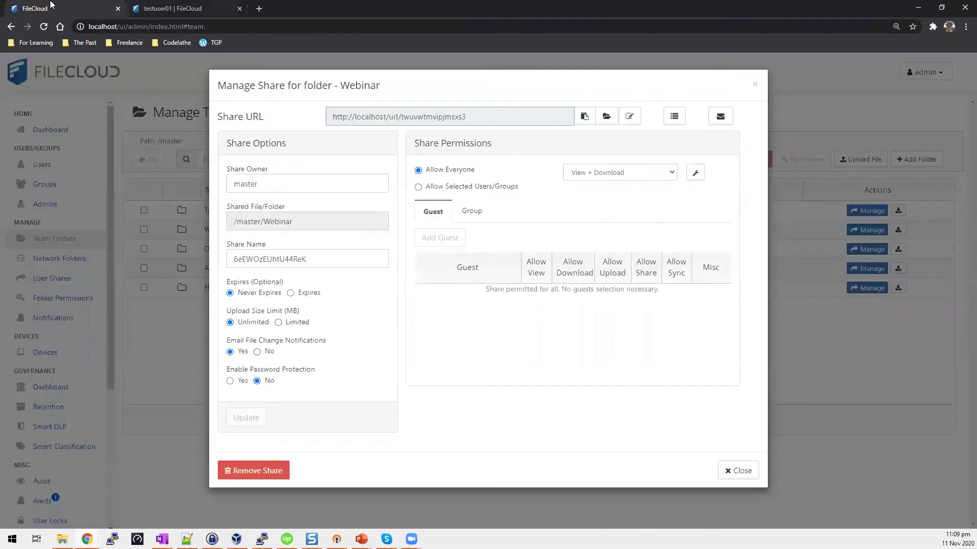
pyautogui.click(735, 474)
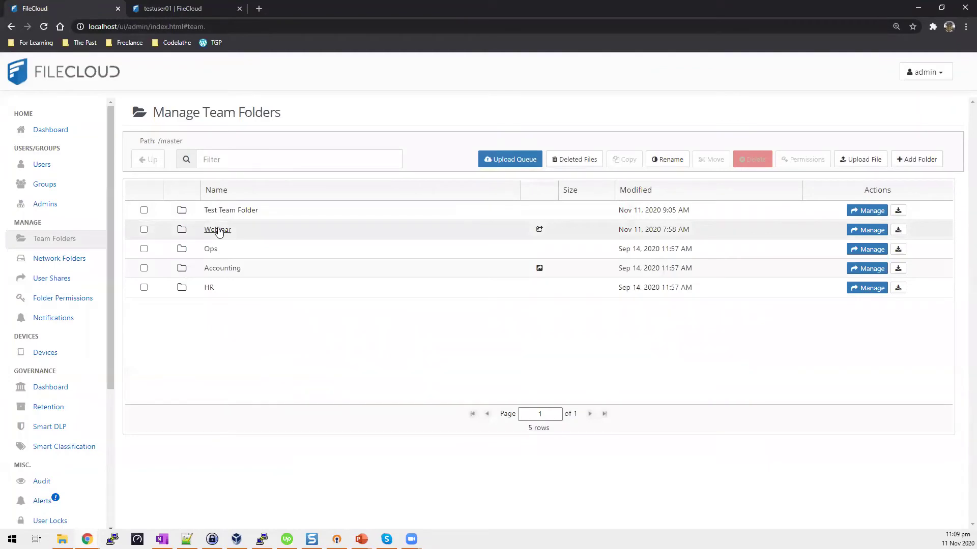
pyautogui.click(218, 229)
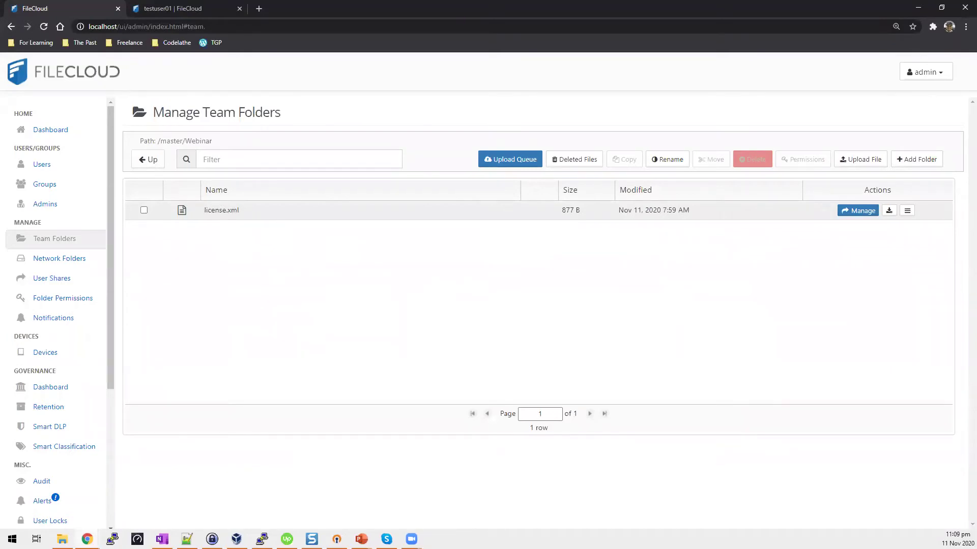
pyautogui.click(87, 540)
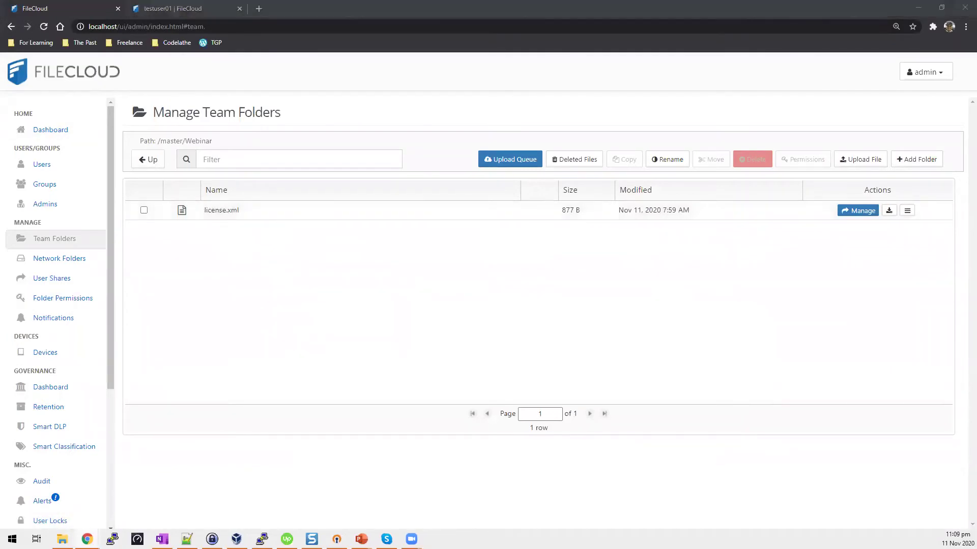
pyautogui.click(524, 507)
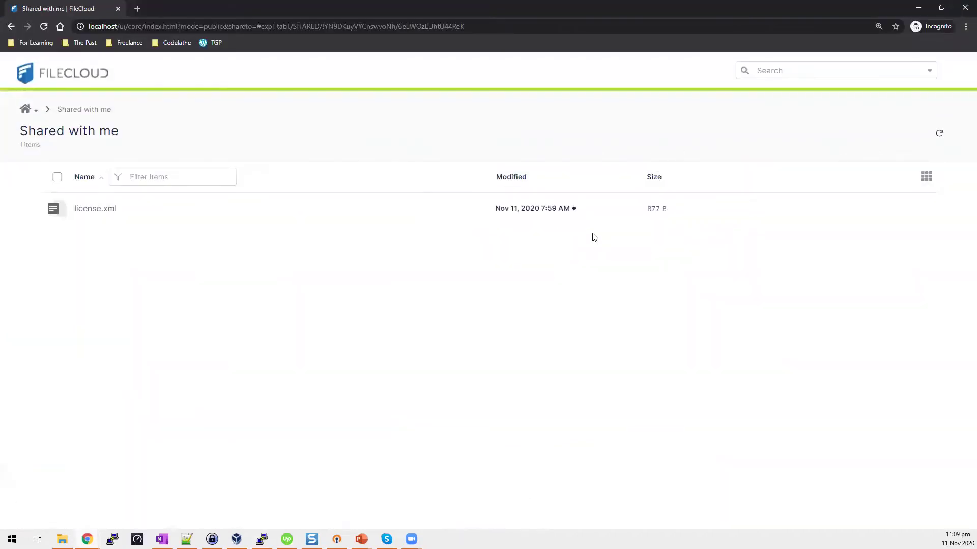
pyautogui.click(485, 26)
pyautogui.hotkey('ctrl', 'a')
pyautogui.click(52, 231)
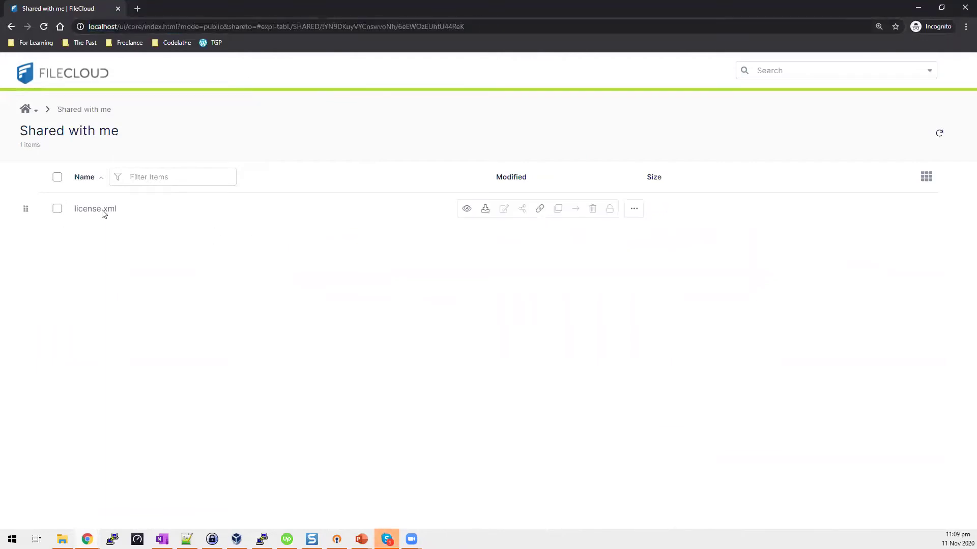
pyautogui.click(919, 7)
pyautogui.click(170, 7)
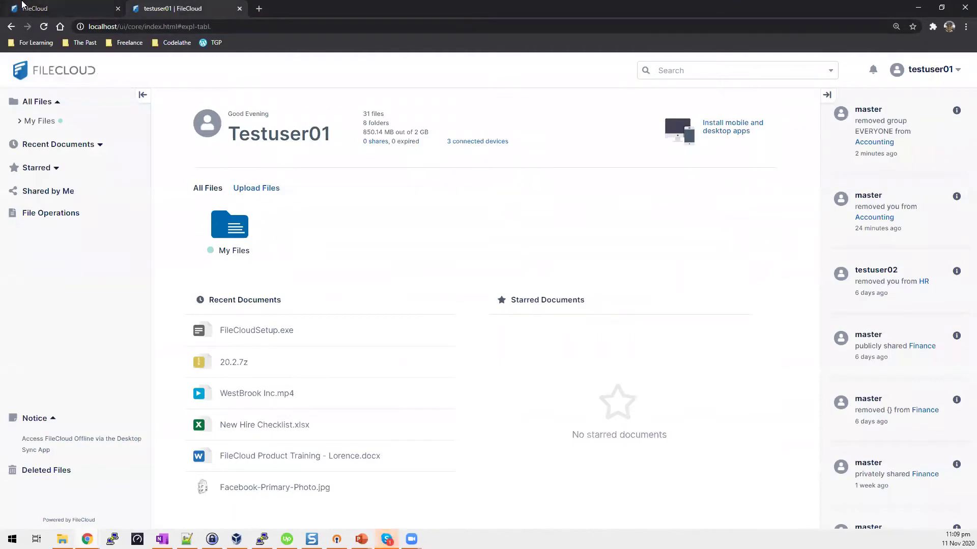
pyautogui.hotkey('ctrl', 'Tab')
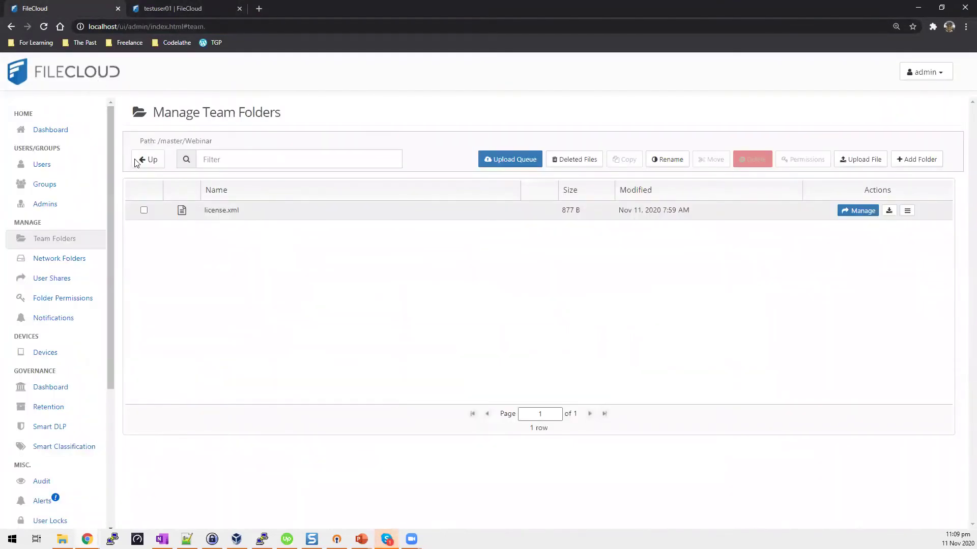
# Set Webinar's share to Allow Selected Users/Groups and add the EVERYONE group with View and Download.
pyautogui.click(152, 161)
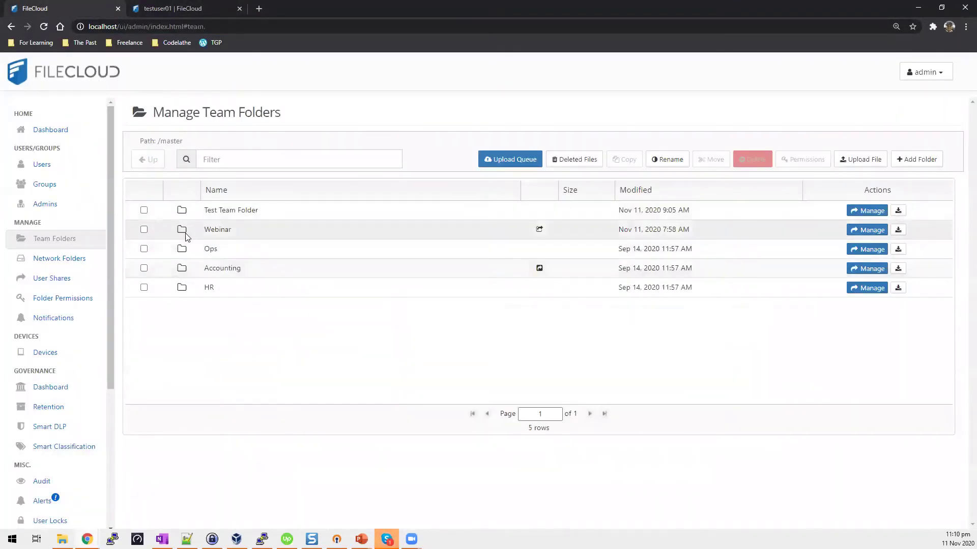
pyautogui.click(353, 235)
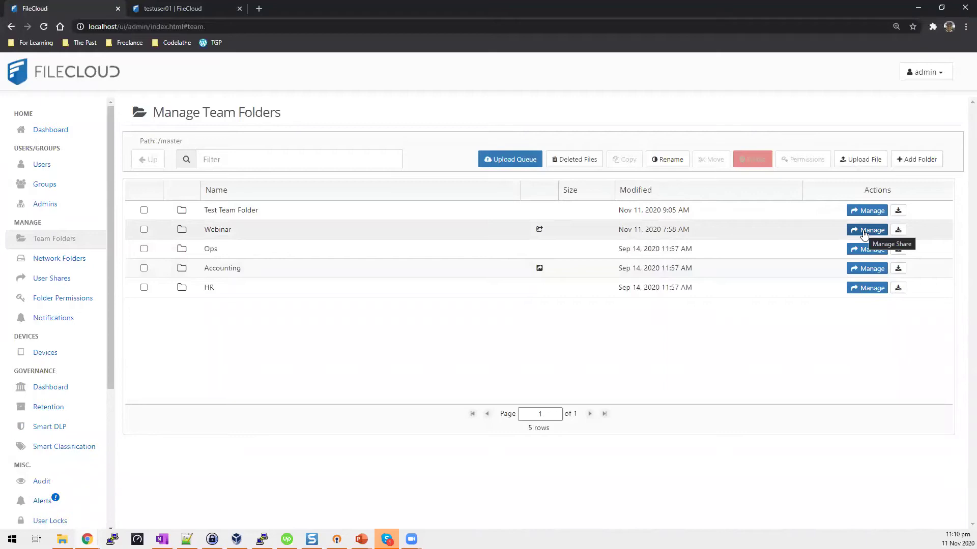
pyautogui.click(863, 235)
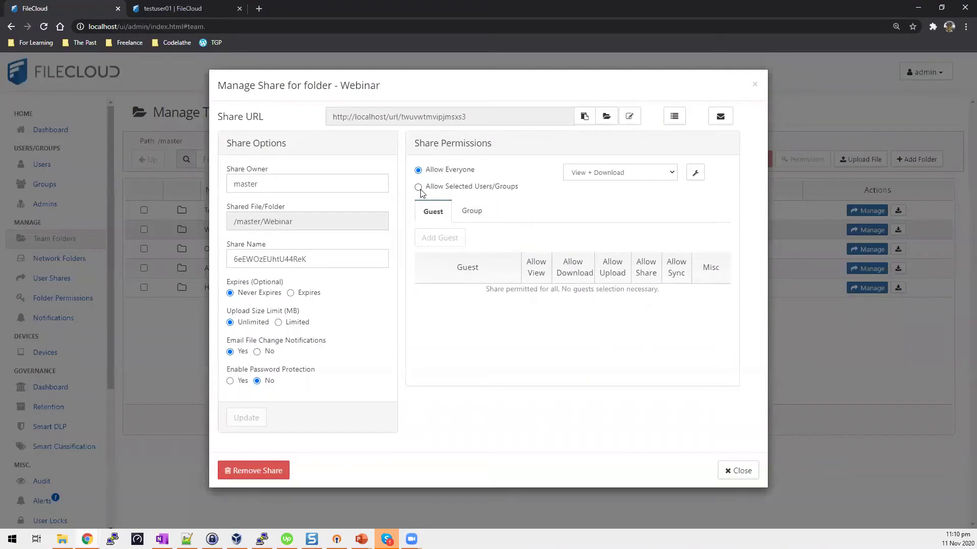
pyautogui.click(418, 188)
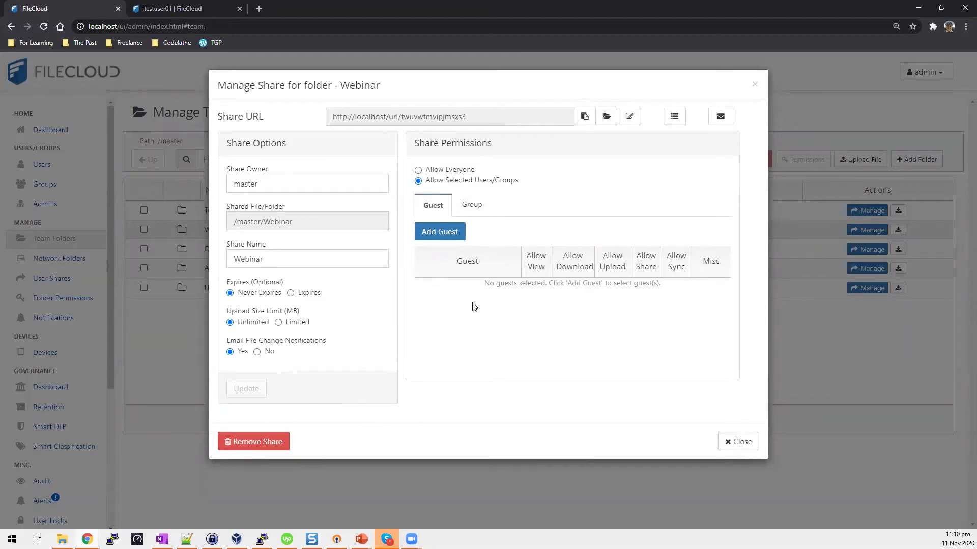
pyautogui.click(473, 206)
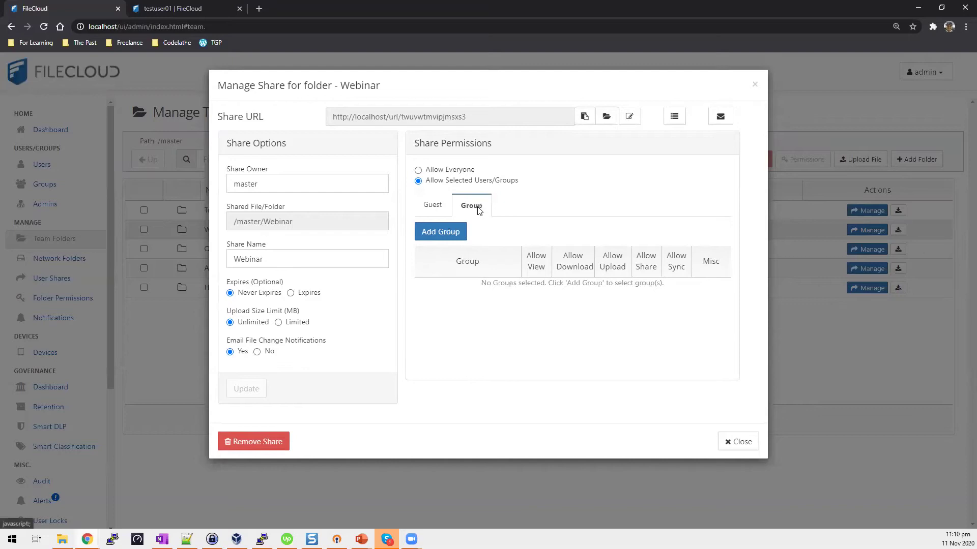
pyautogui.click(453, 235)
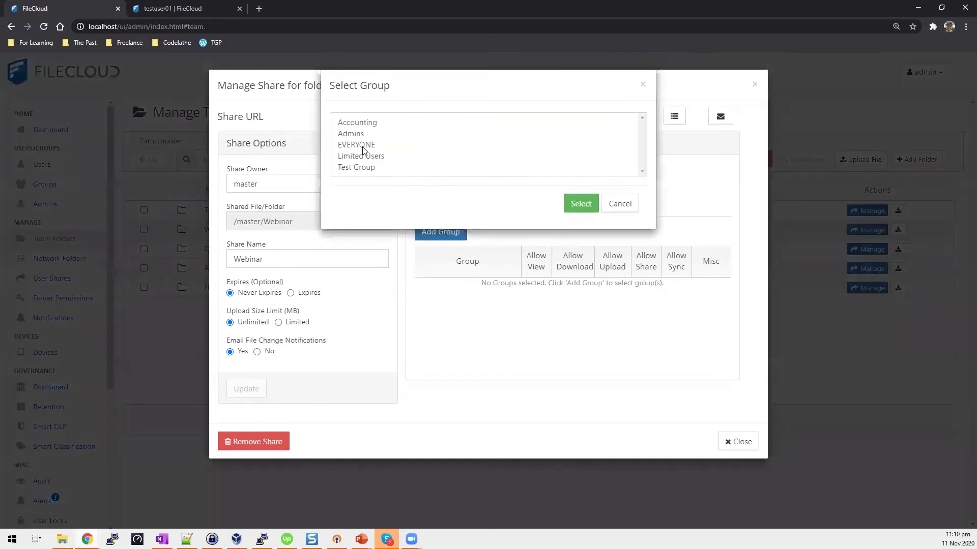
pyautogui.click(363, 146)
pyautogui.click(581, 209)
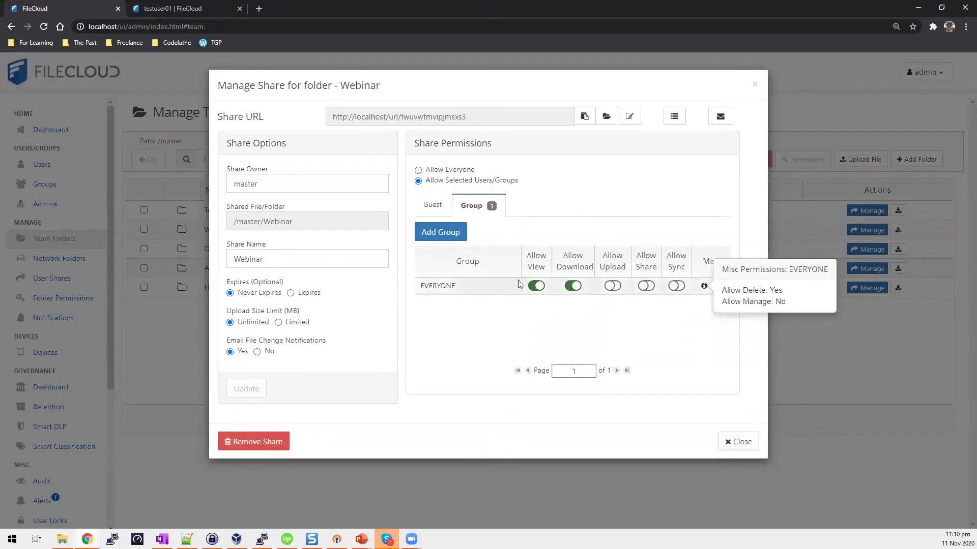
pyautogui.click(749, 447)
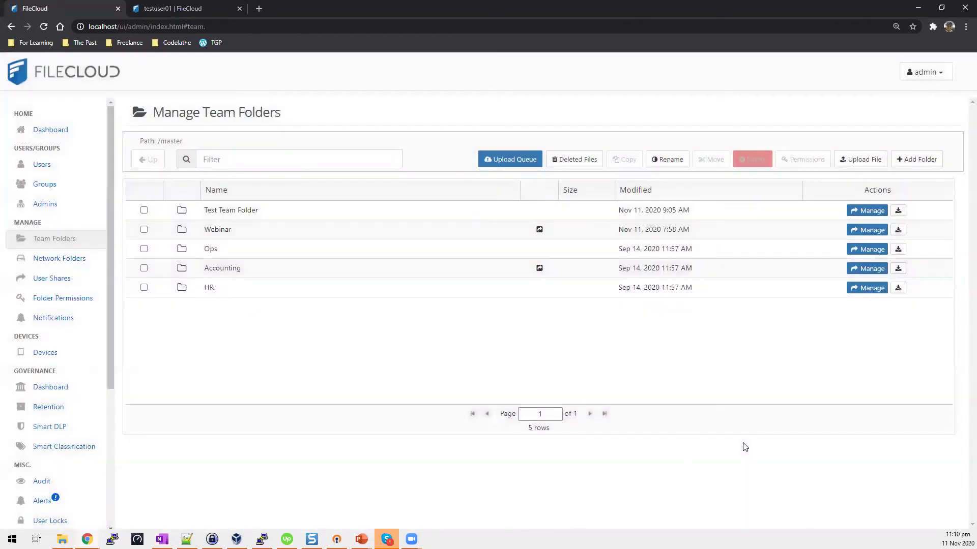
pyautogui.click(202, 9)
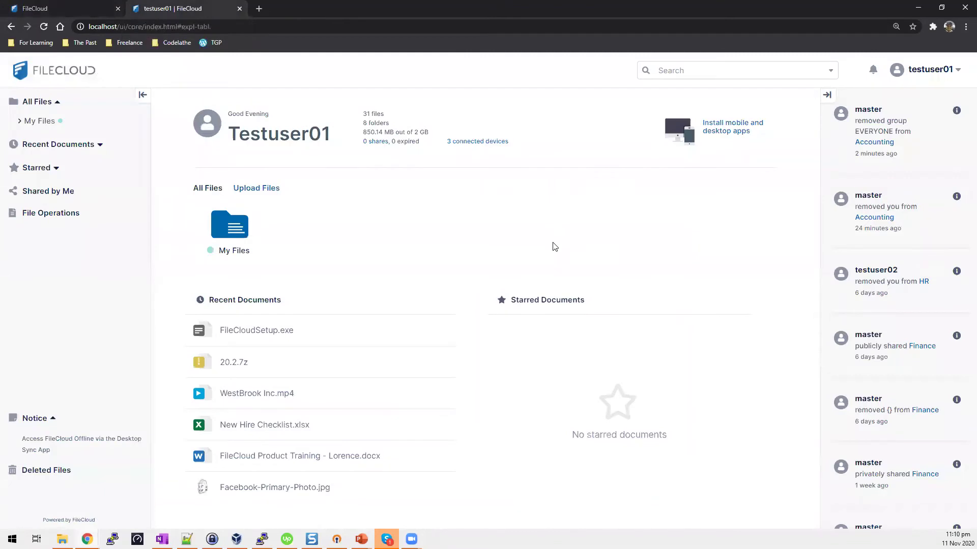
pyautogui.click(44, 27)
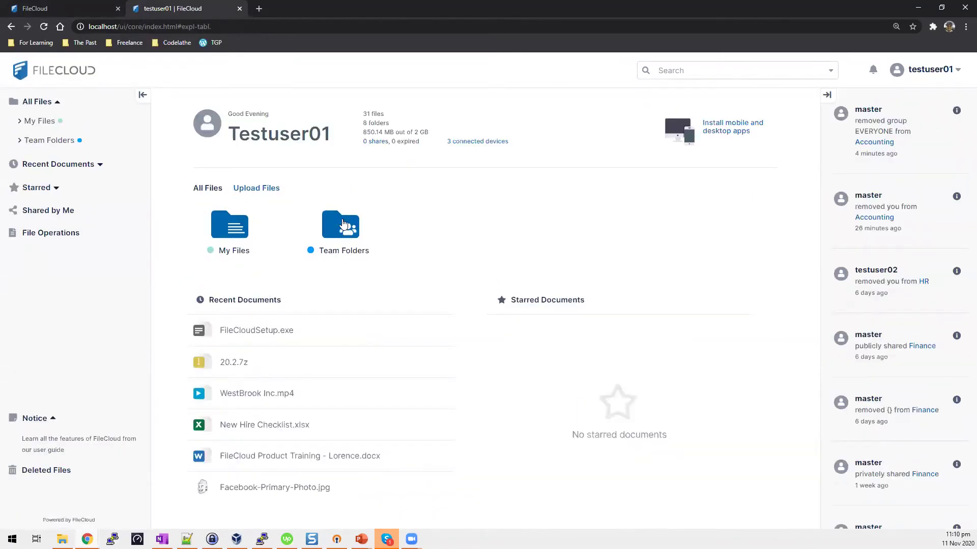
pyautogui.doubleClick(343, 228)
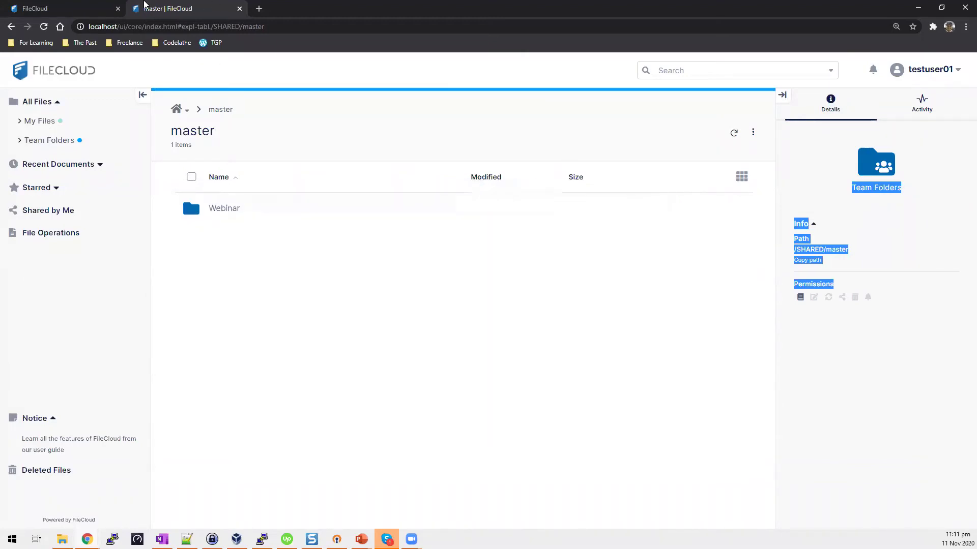
pyautogui.click(74, 7)
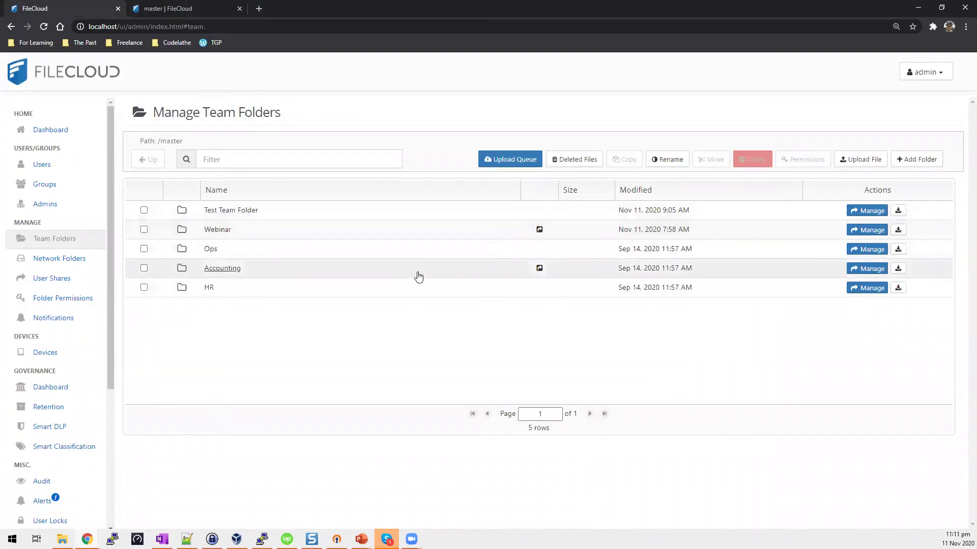
# Add EVERYONE to the Accounting share and enable Upload, Share and Sync for it.
pyautogui.click(144, 269)
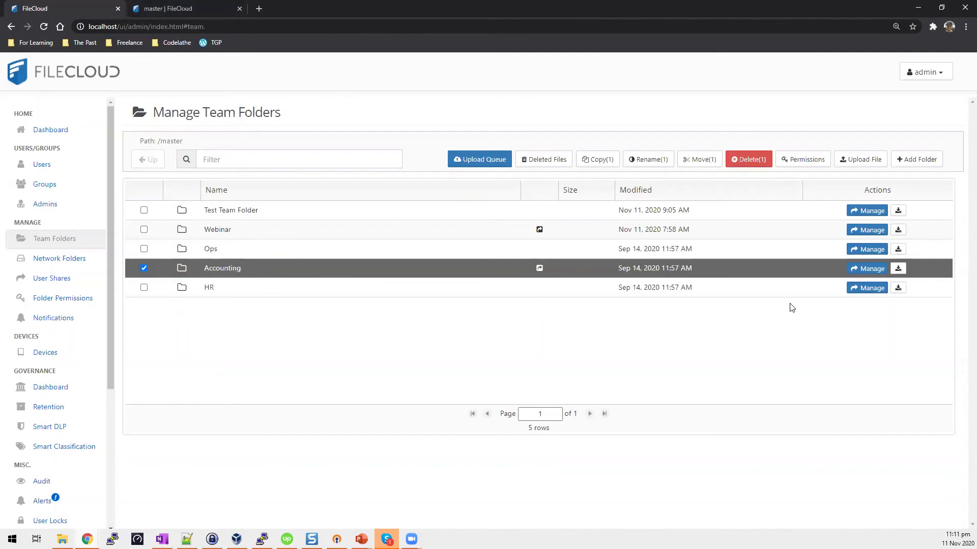
pyautogui.click(870, 270)
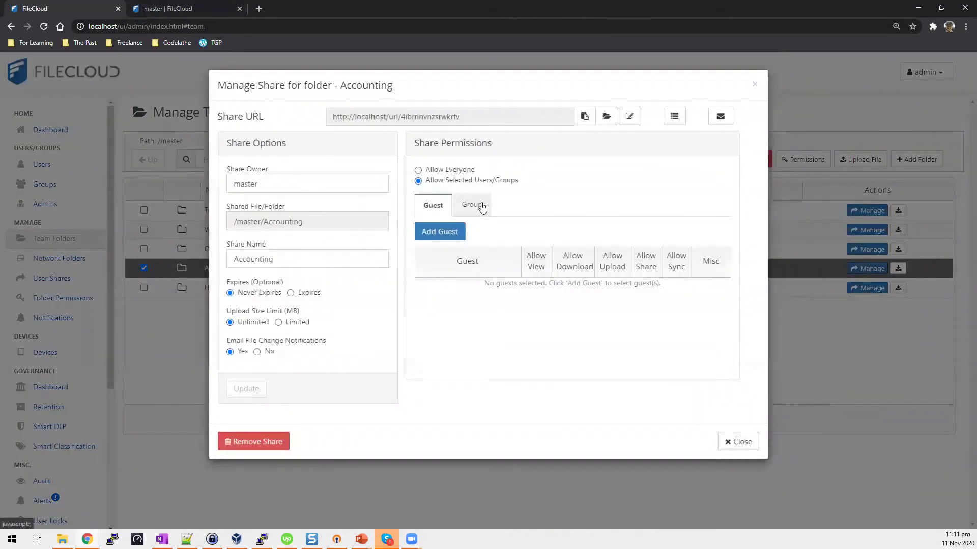
pyautogui.click(481, 206)
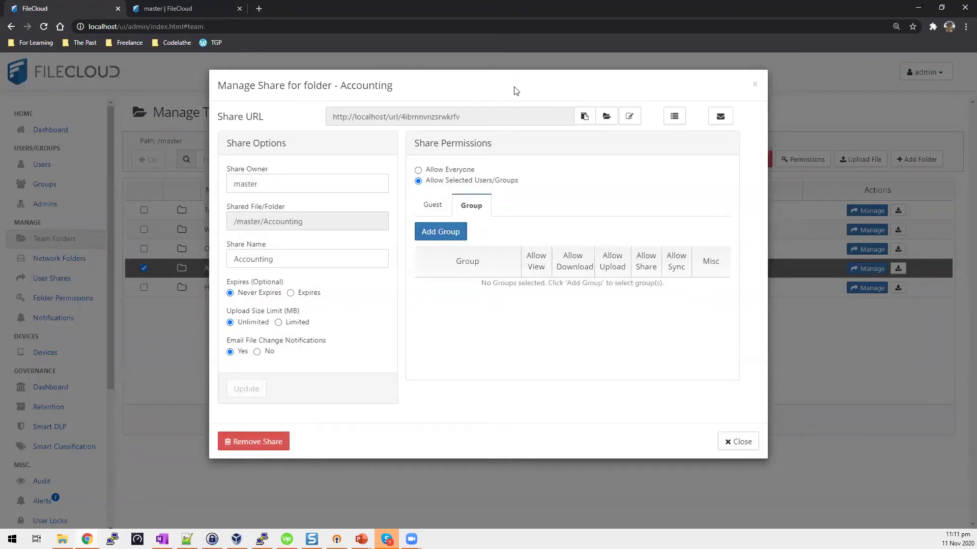
pyautogui.click(448, 236)
pyautogui.click(366, 145)
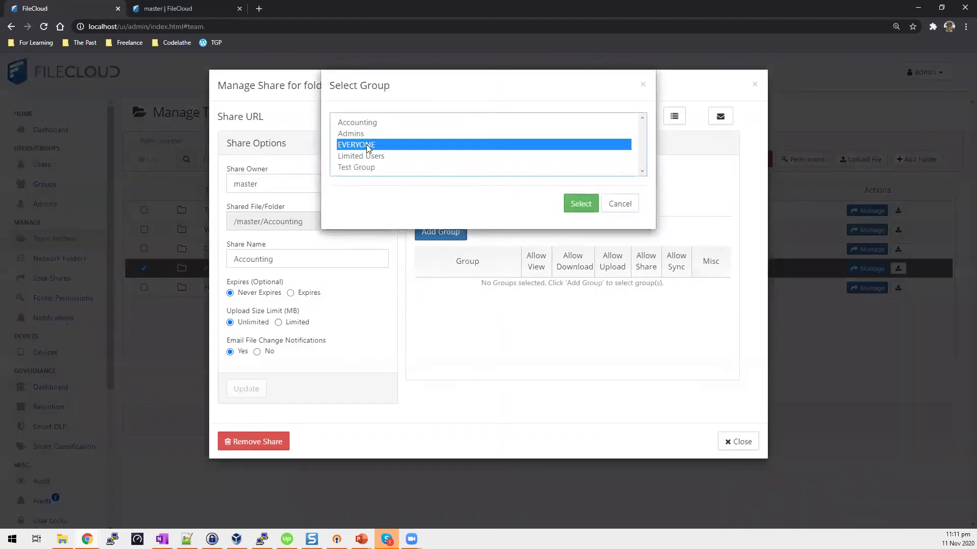
pyautogui.click(579, 207)
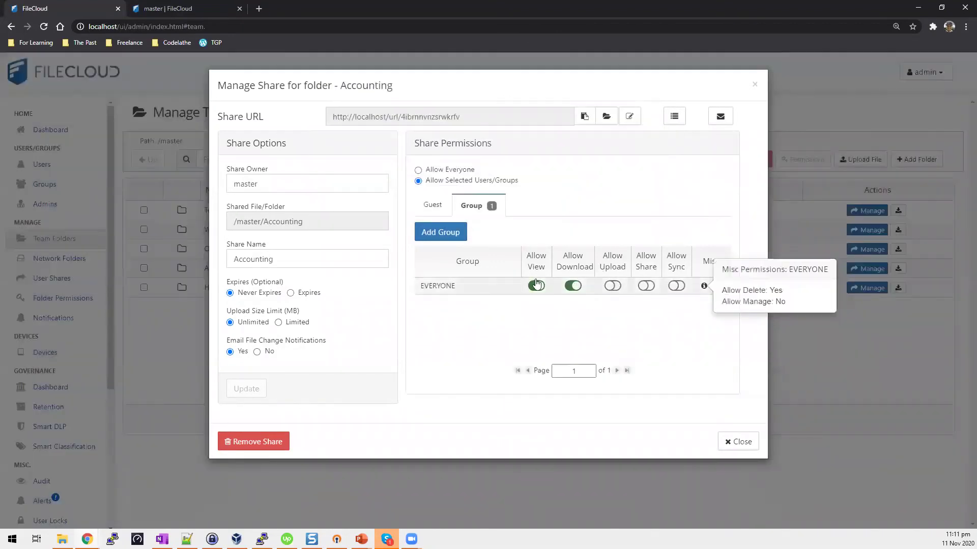
pyautogui.click(613, 288)
pyautogui.click(646, 286)
pyautogui.click(676, 286)
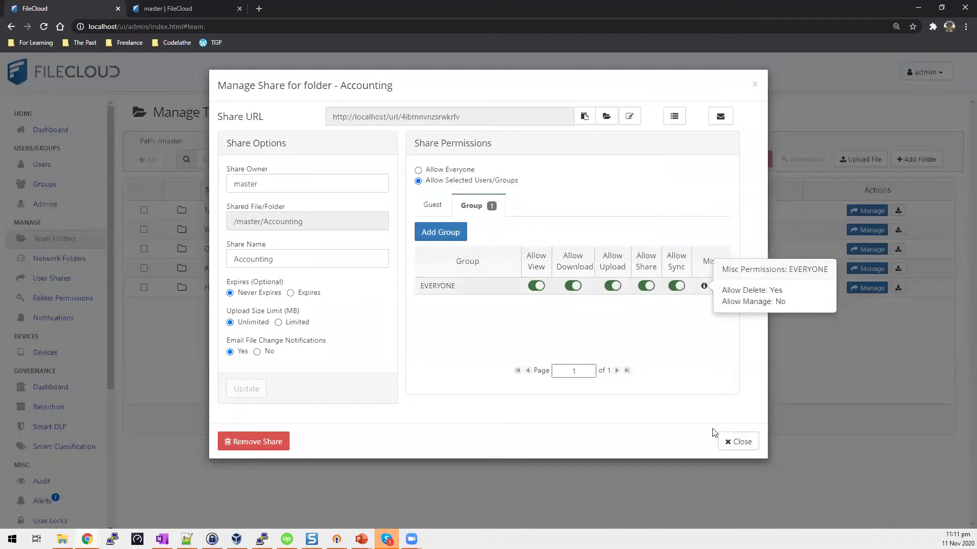
pyautogui.click(726, 441)
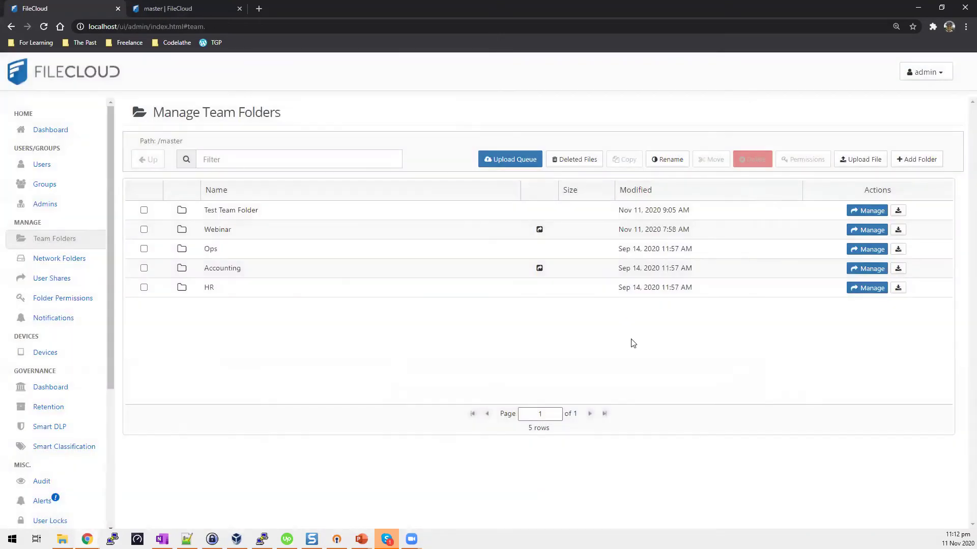
# Reload testuser01's view and open Accounting to find Bookkeeping and Finance, then return to the admin tab.
pyautogui.click(201, 8)
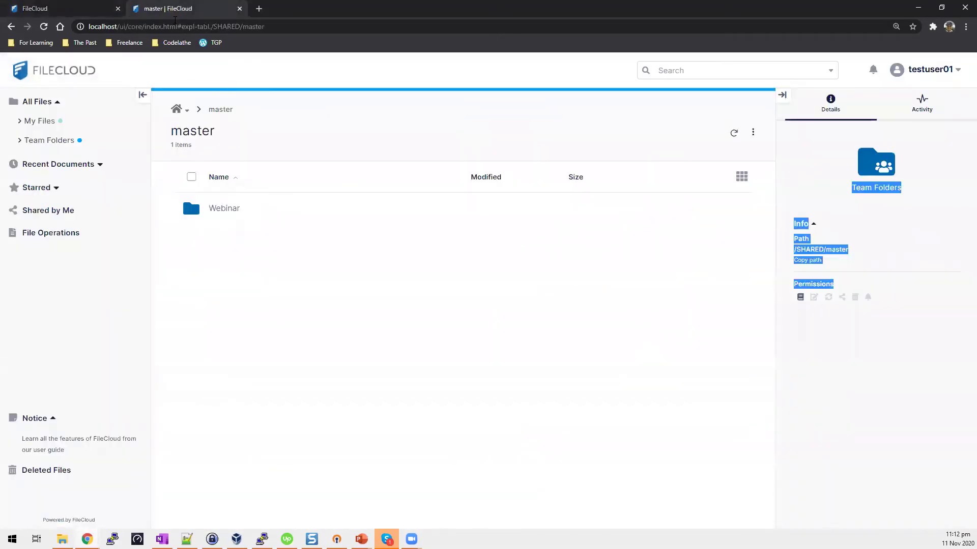
pyautogui.click(44, 27)
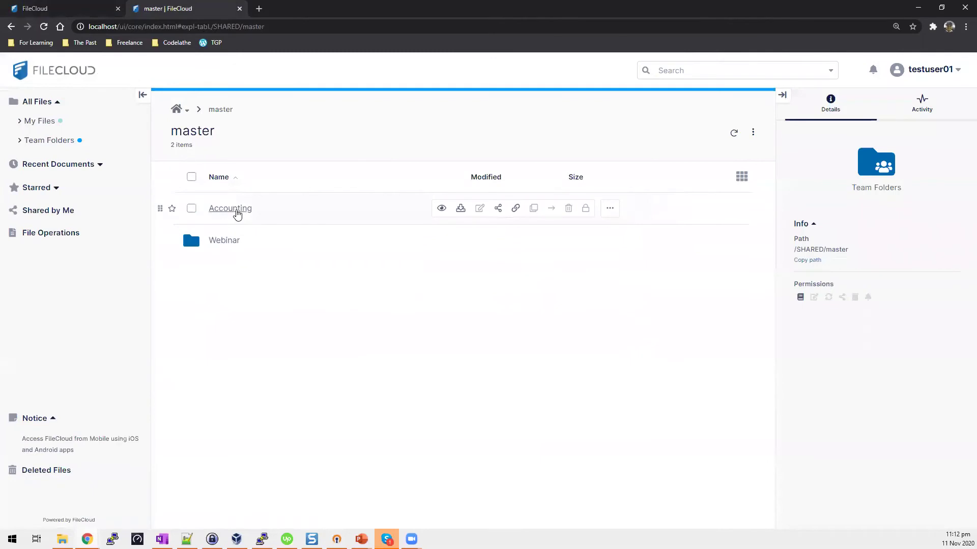
pyautogui.click(236, 213)
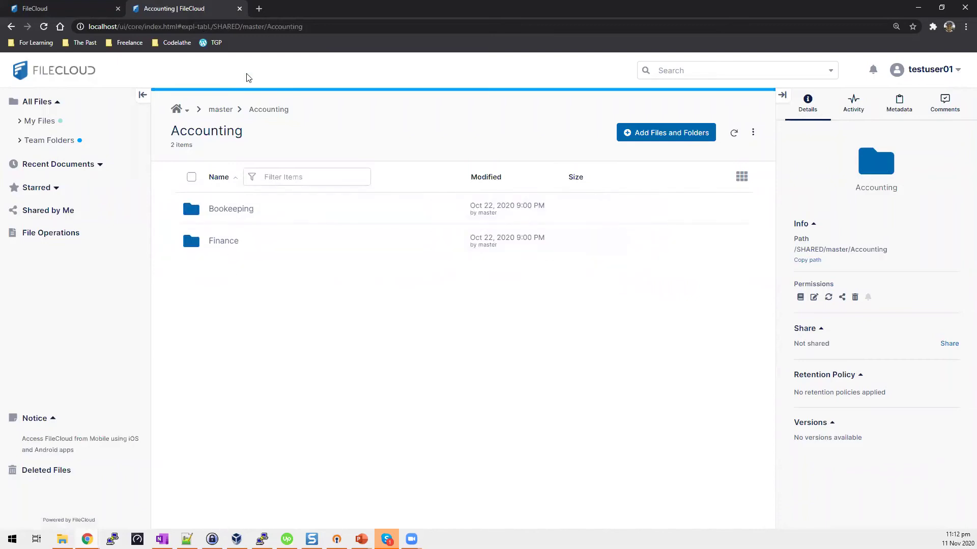
pyautogui.click(15, 3)
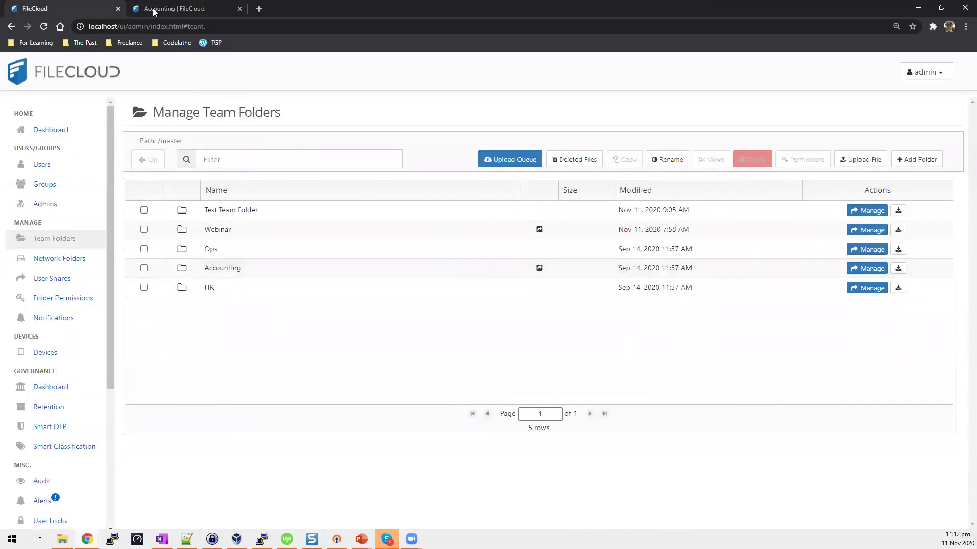
pyautogui.click(176, 8)
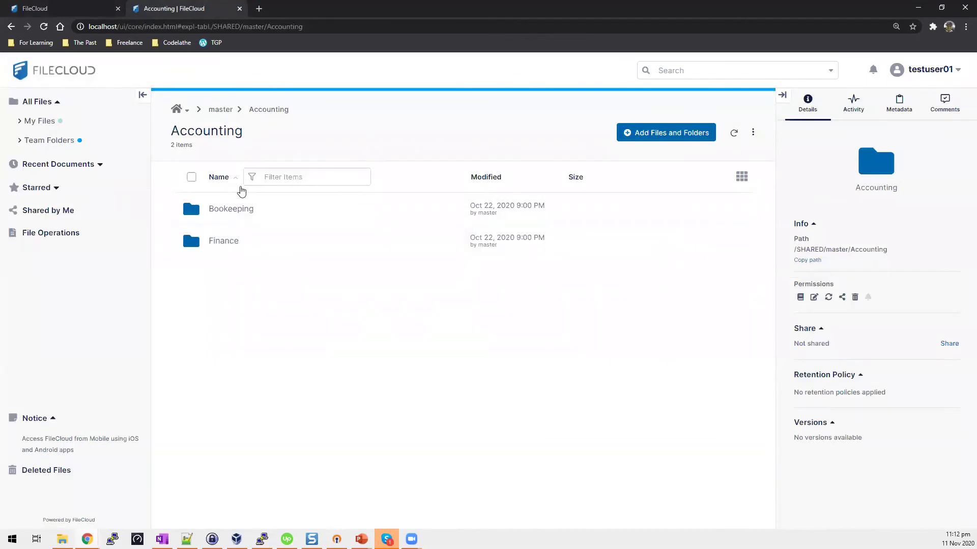
pyautogui.click(59, 5)
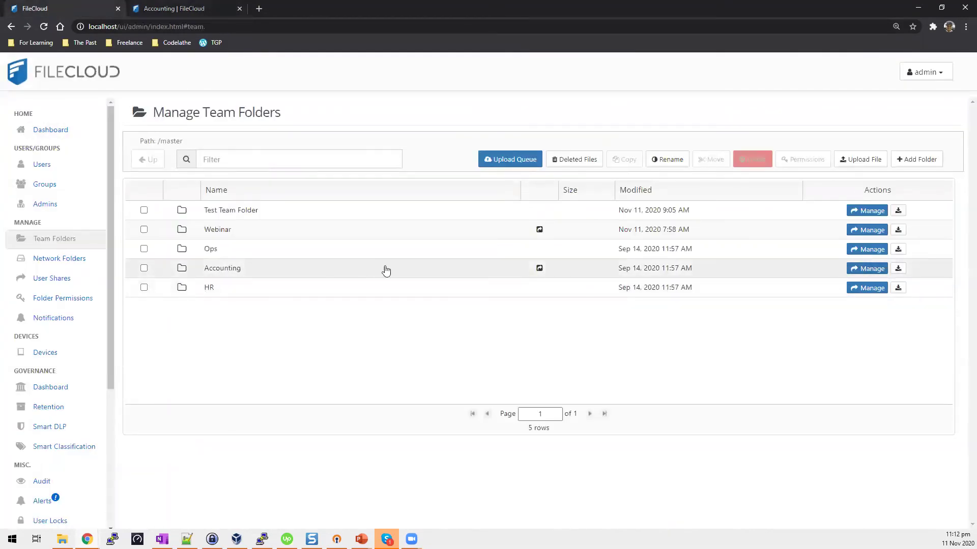
# In the Accounting team folder, review Finance's user and group permissions: test user full, EVERYONE none.
pyautogui.click(224, 268)
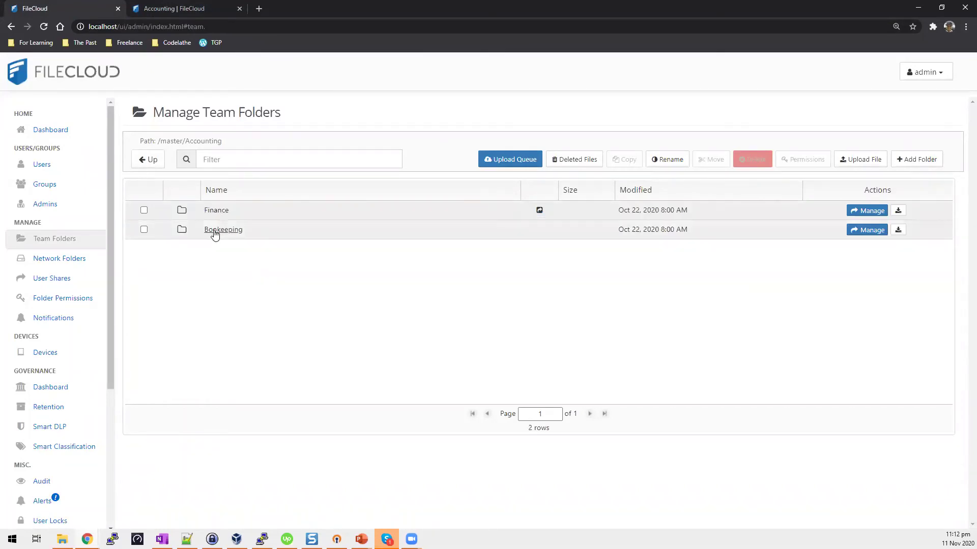
pyautogui.click(144, 210)
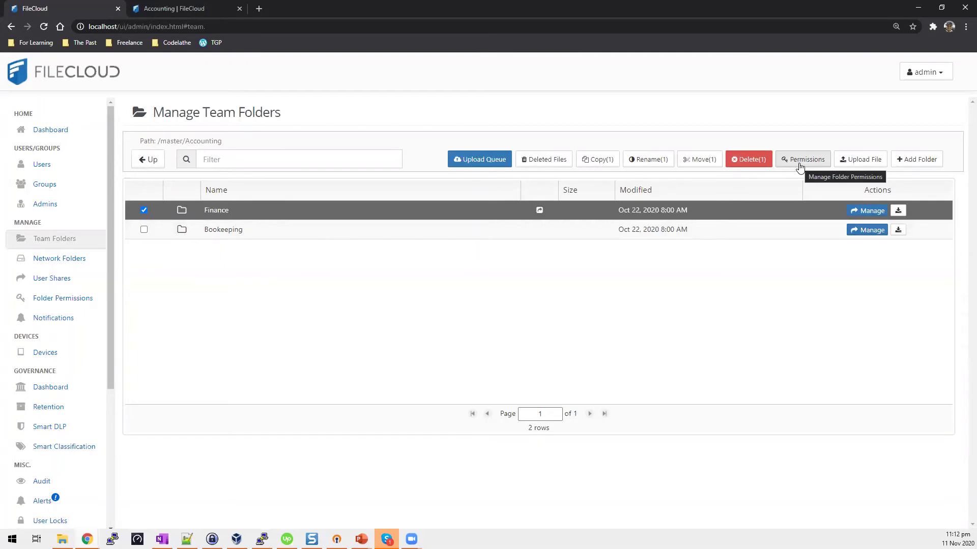
pyautogui.click(802, 159)
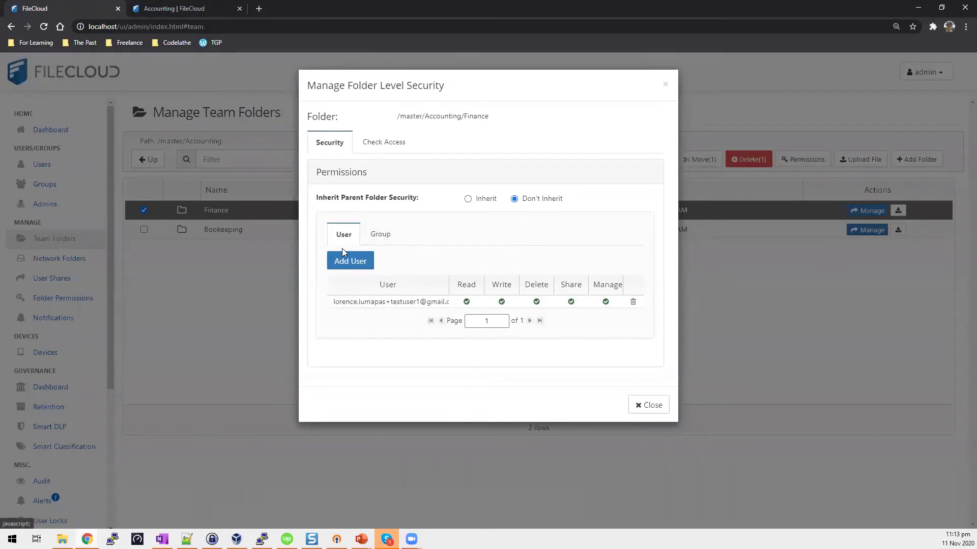
pyautogui.click(380, 239)
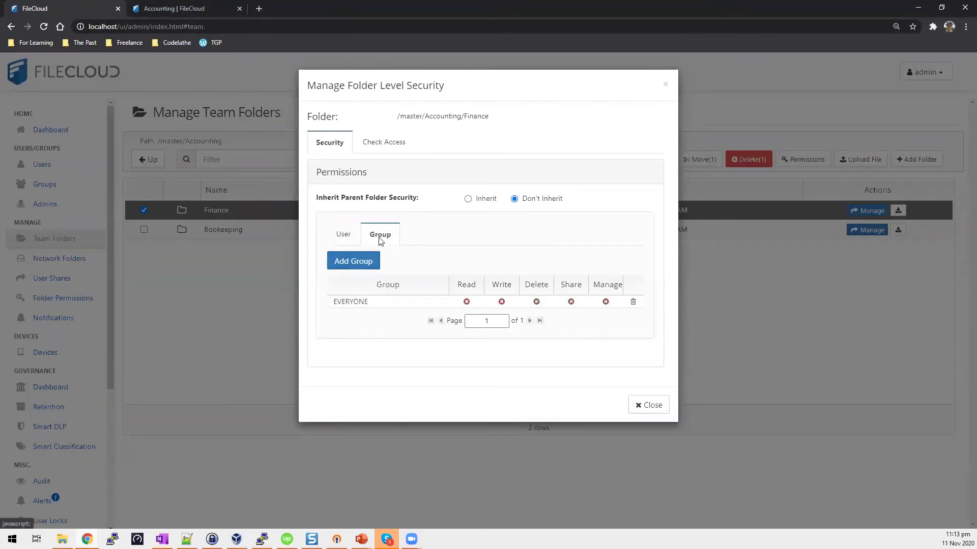
pyautogui.click(345, 237)
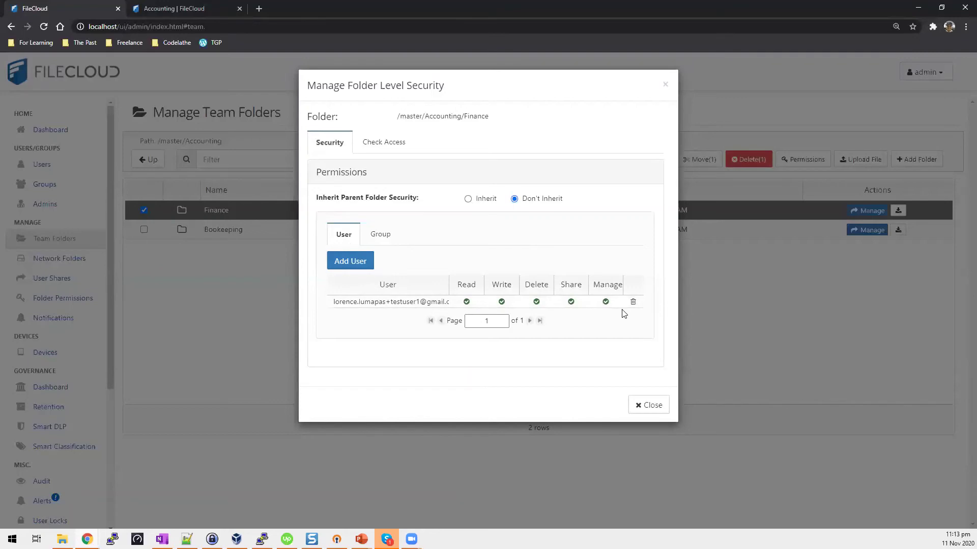
pyautogui.moveTo(490, 116); pyautogui.dragTo(397, 114)
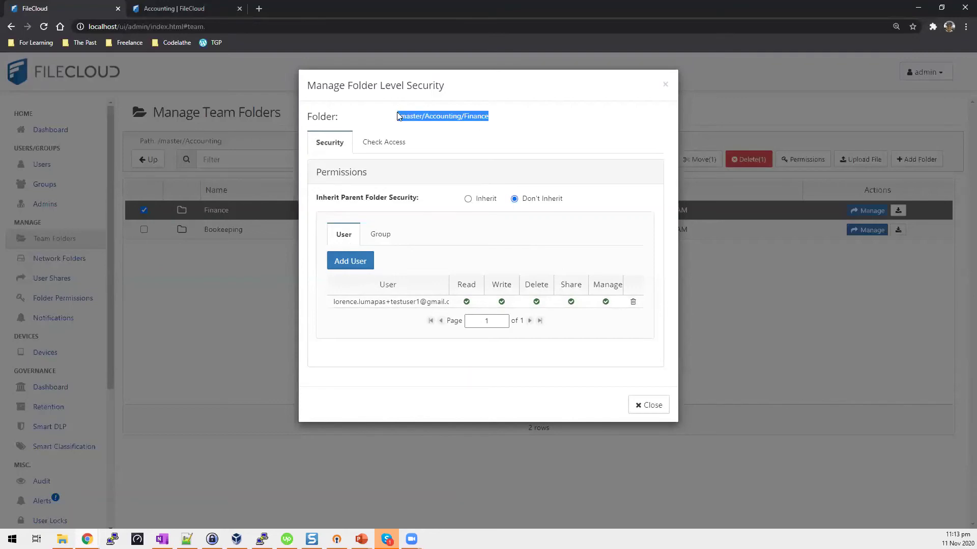
pyautogui.click(380, 234)
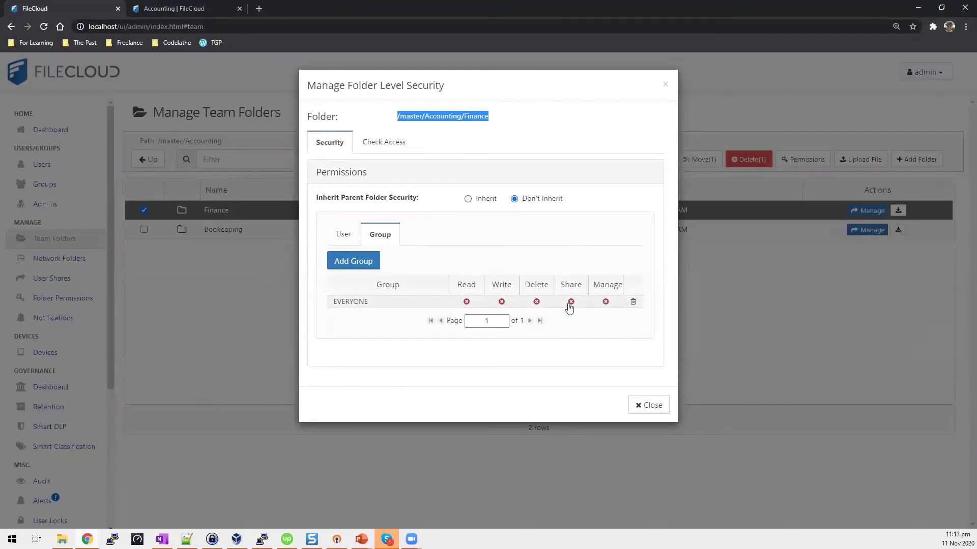
pyautogui.click(649, 405)
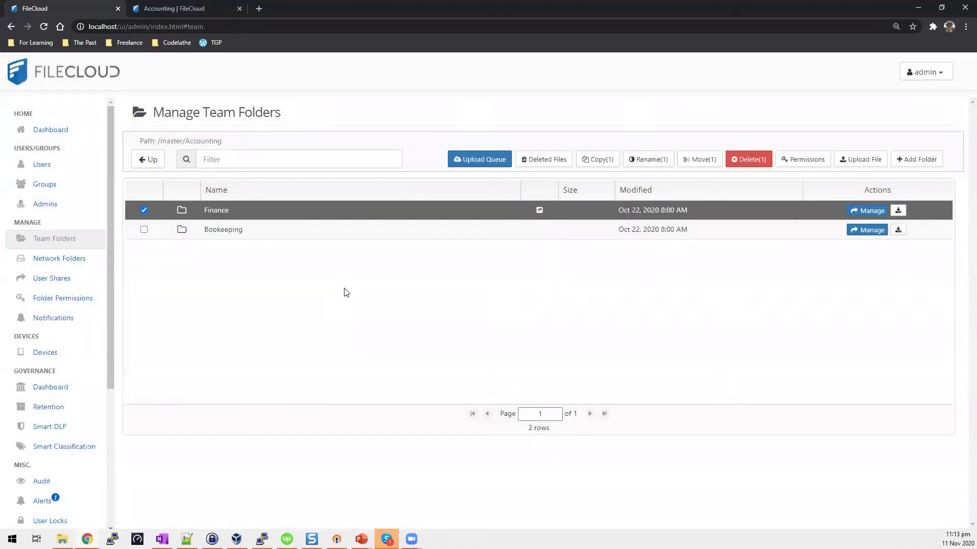
# Sign the first test user out of the user portal from the Accounting tab.
pyautogui.click(192, 6)
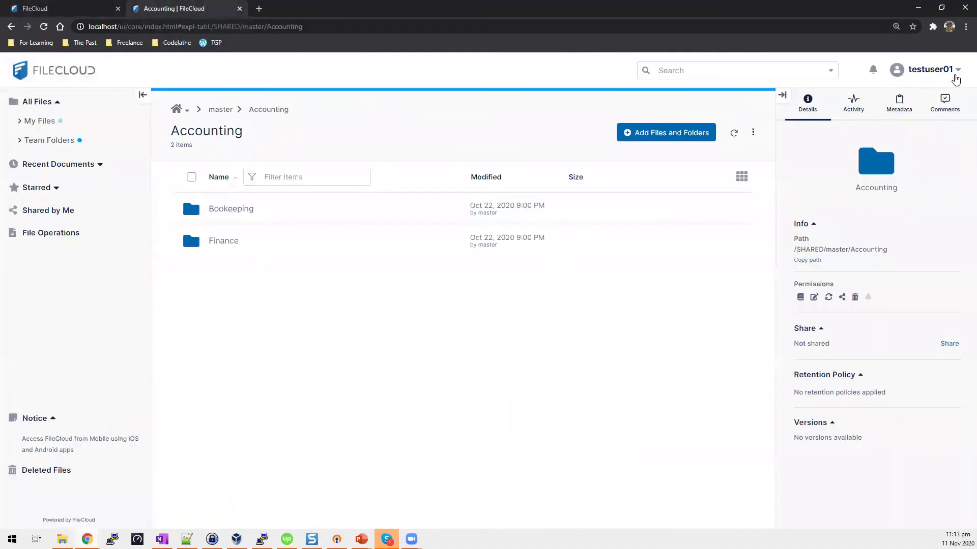
pyautogui.click(955, 77)
pyautogui.click(899, 277)
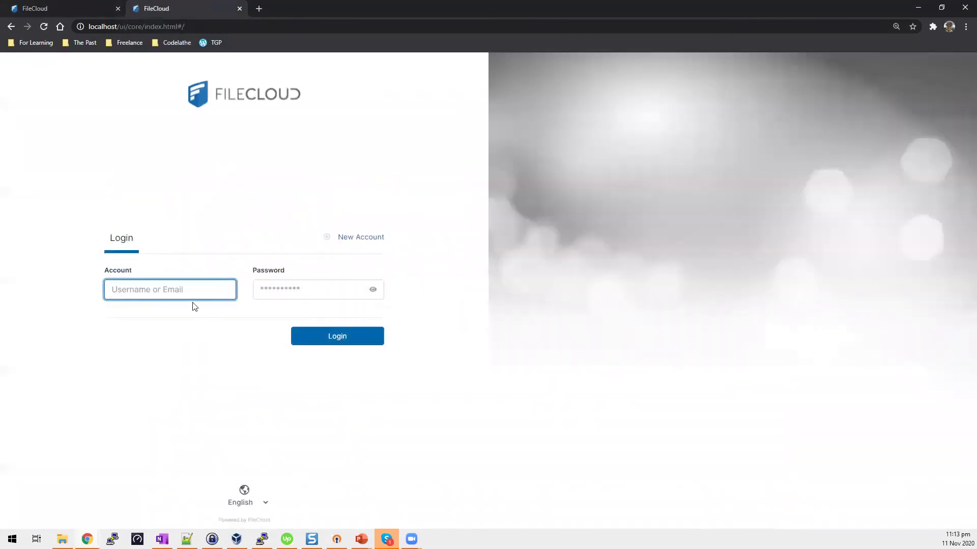
# Log in as testuser02 with the account password and dismiss the browser's password warning.
pyautogui.write('testuser02')
pyautogui.click(333, 290)
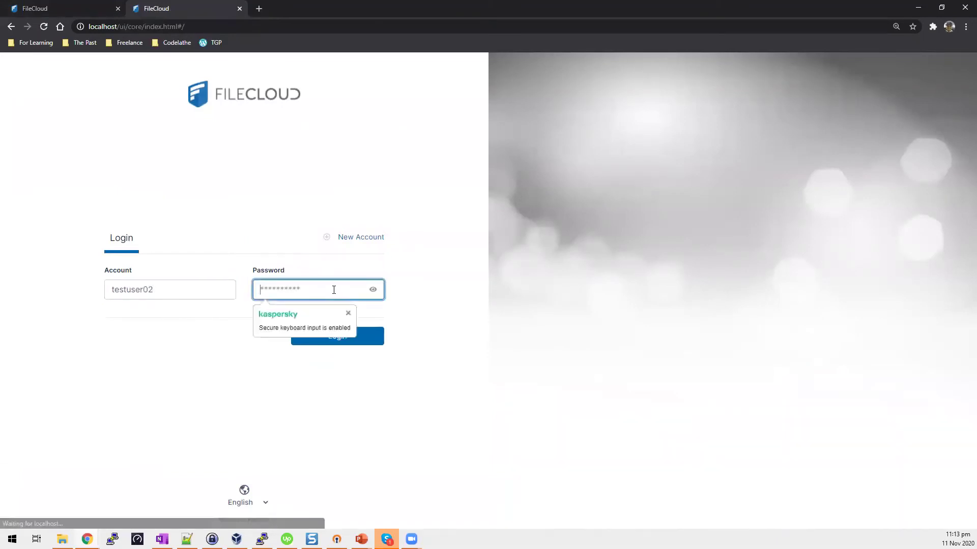
pyautogui.write('password')
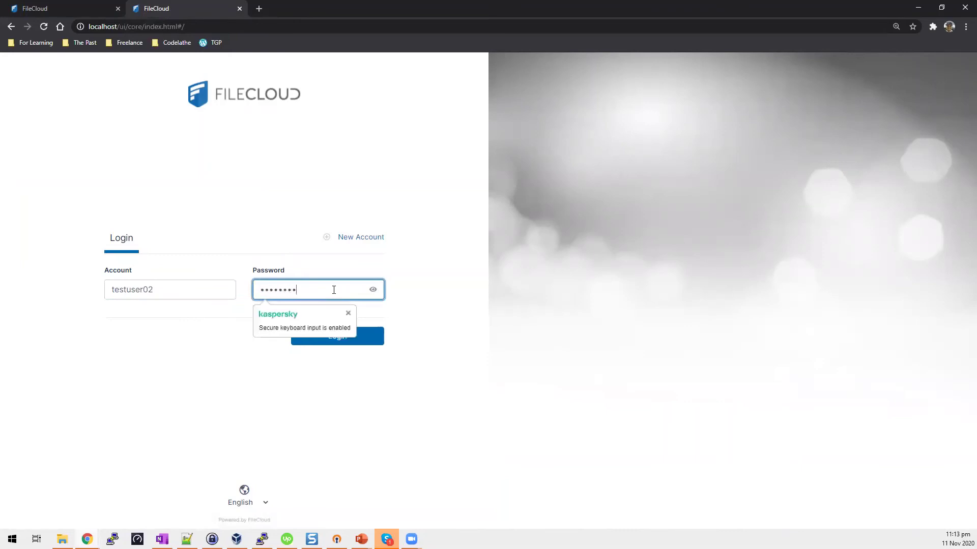
pyautogui.press('Return')
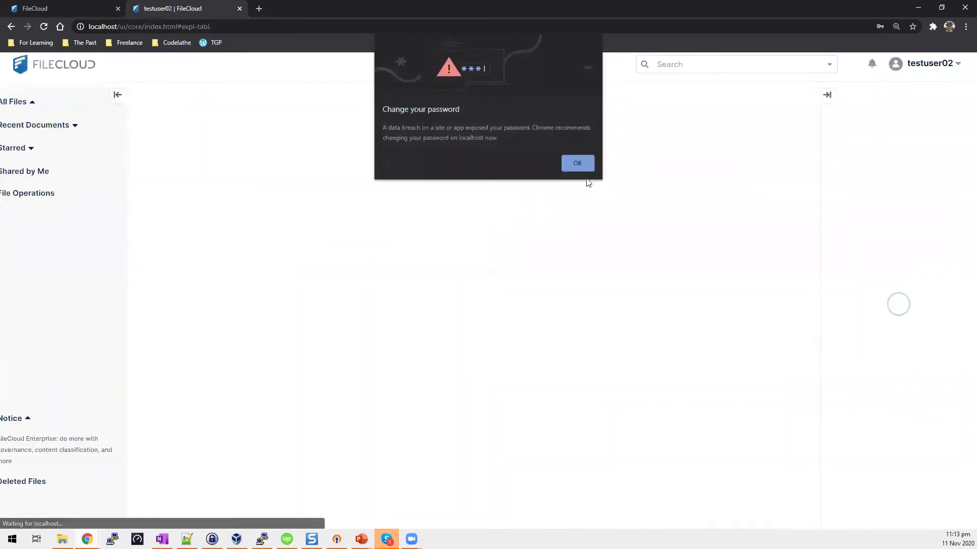
pyautogui.click(577, 163)
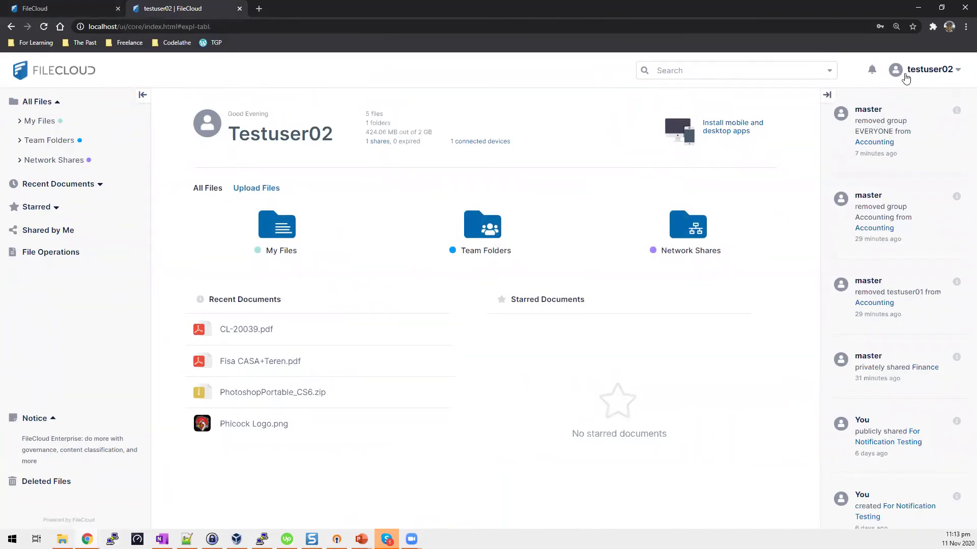
# As testuser02, open Team Folders > Accounting to confirm only Bookkeeping is listed.
pyautogui.click(959, 72)
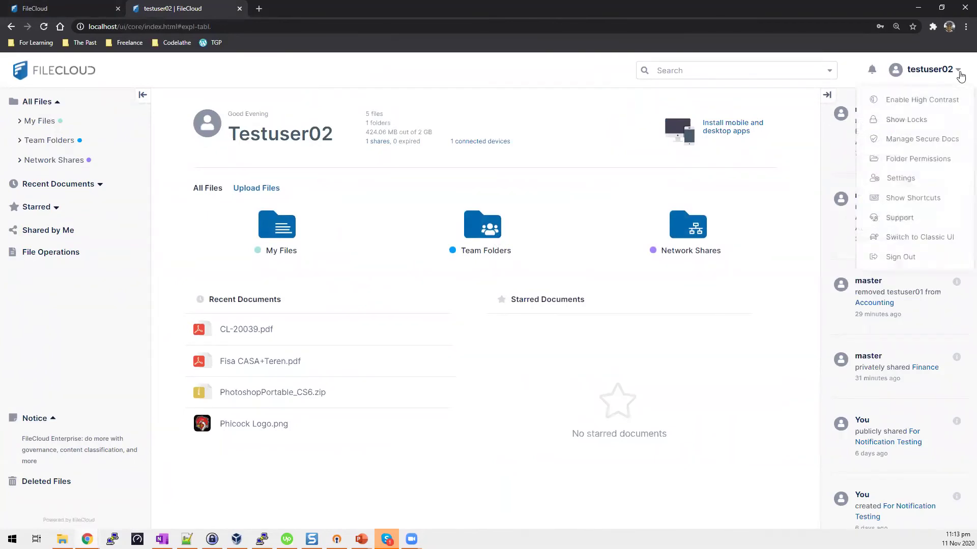
pyautogui.doubleClick(478, 234)
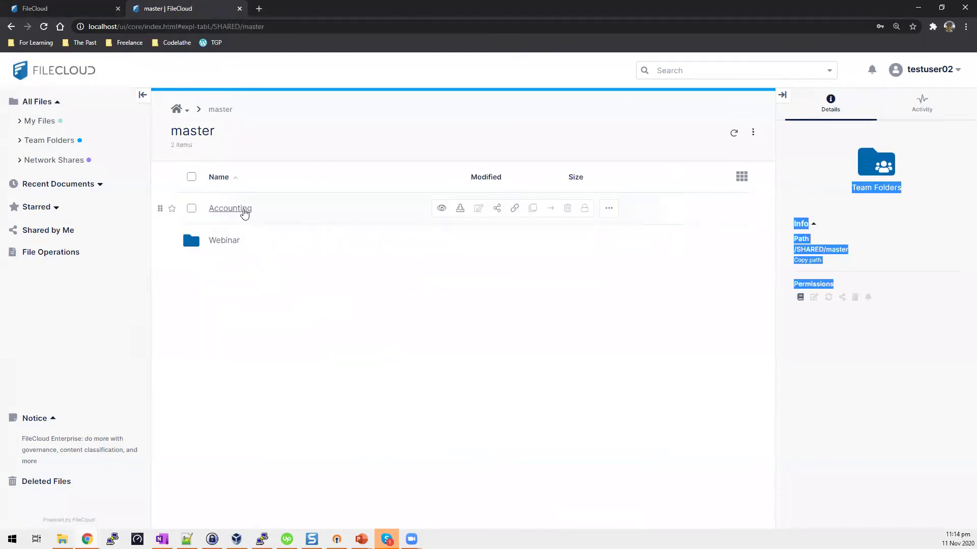
pyautogui.click(244, 210)
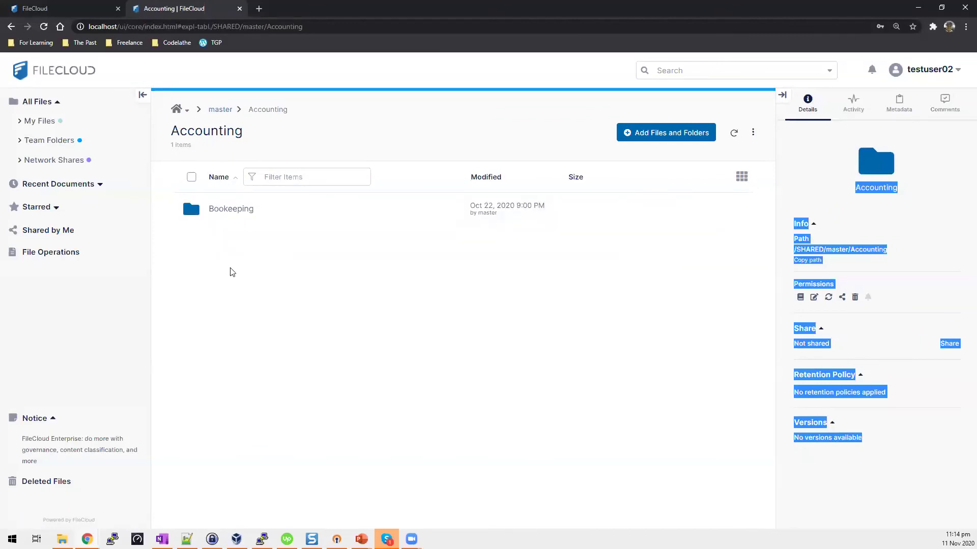
# Back in the admin console, recheck Finance's share settings and folder-level security permissions.
pyautogui.click(67, 6)
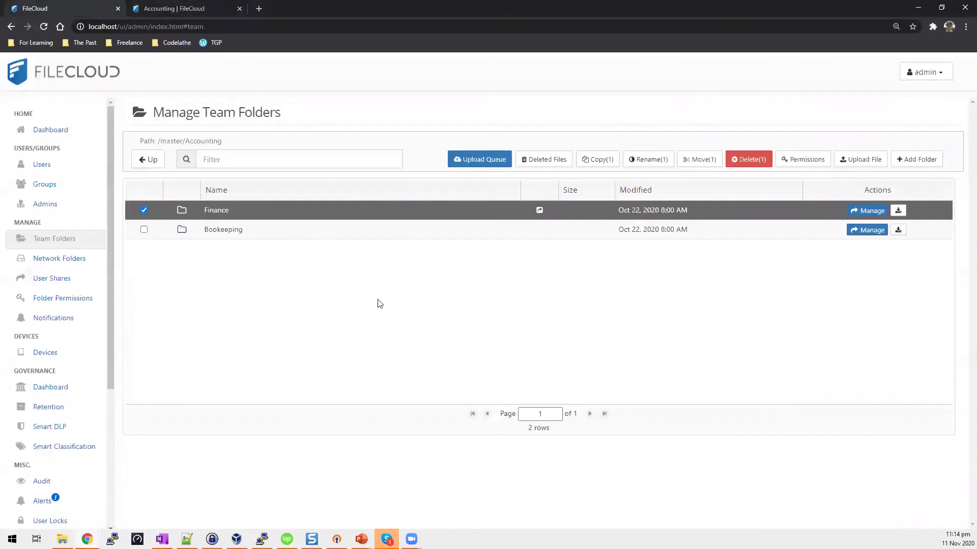
pyautogui.click(869, 211)
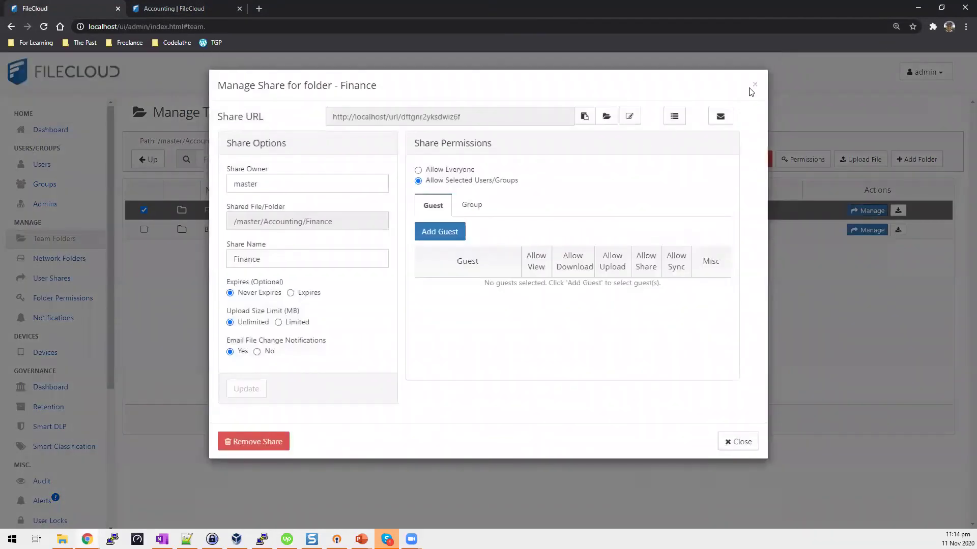
pyautogui.click(752, 84)
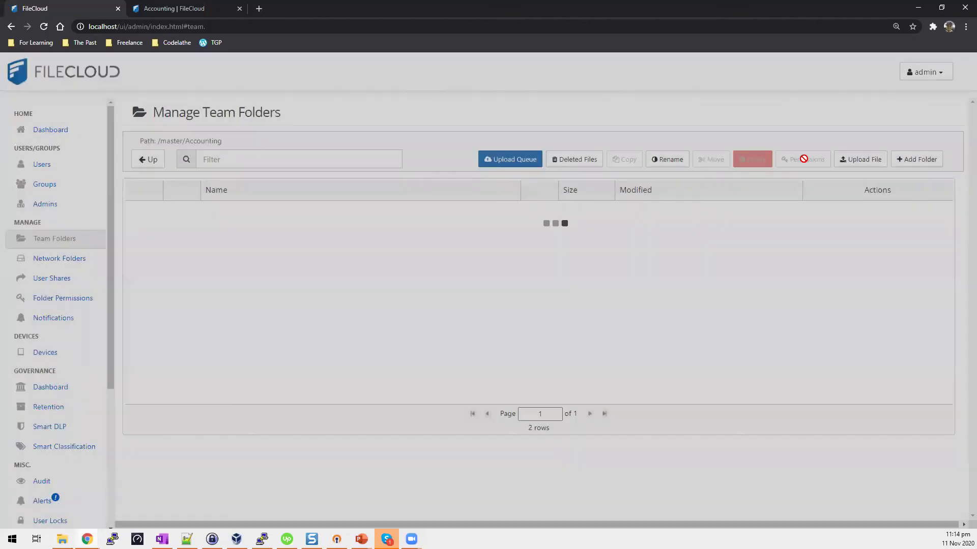
pyautogui.click(147, 212)
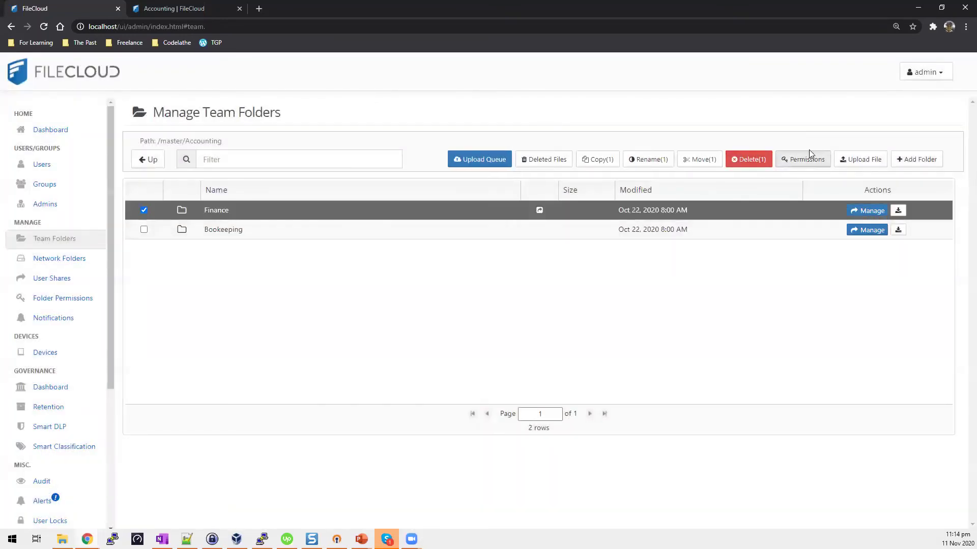
pyautogui.click(793, 160)
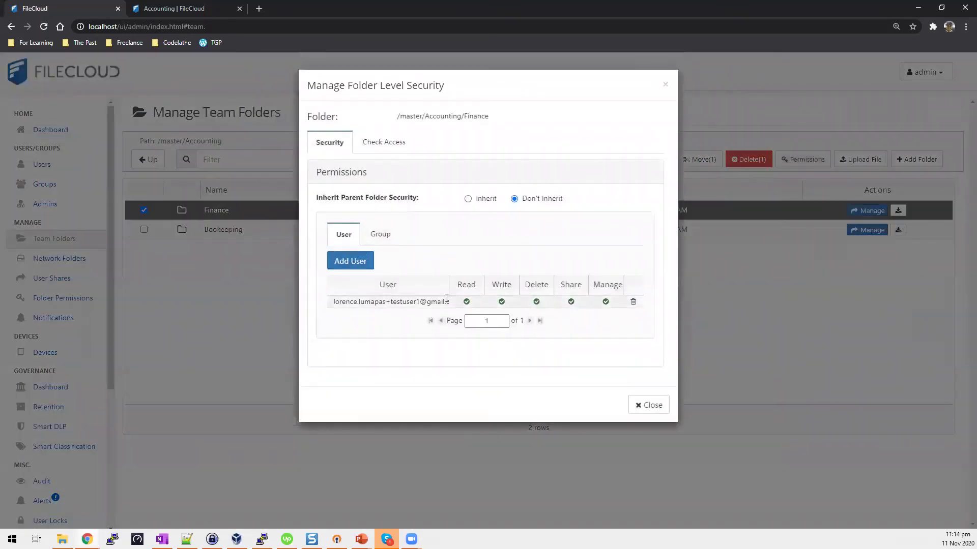
pyautogui.click(654, 405)
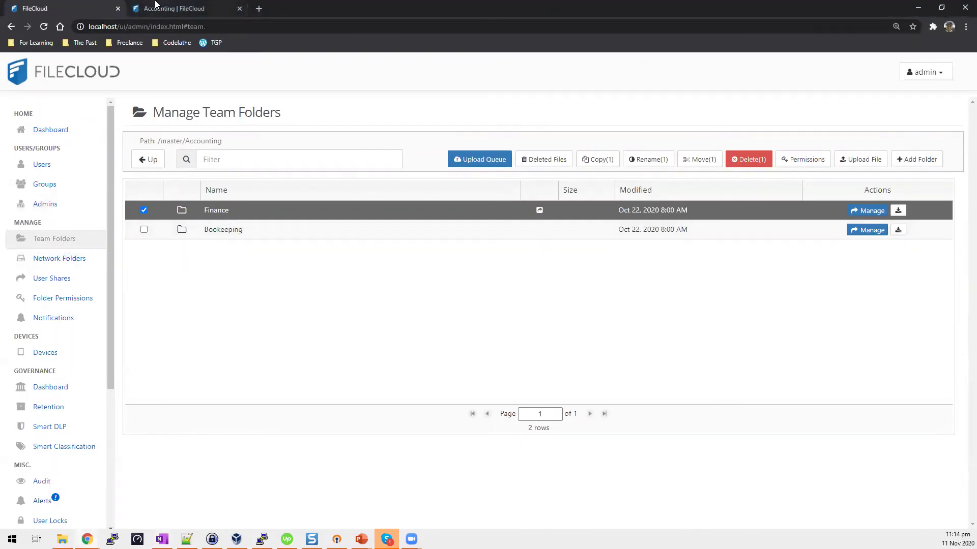
pyautogui.click(196, 5)
# Leave the FileCloud admin console and show the PowerPoint window previews from the taskbar.
pyautogui.click(74, 5)
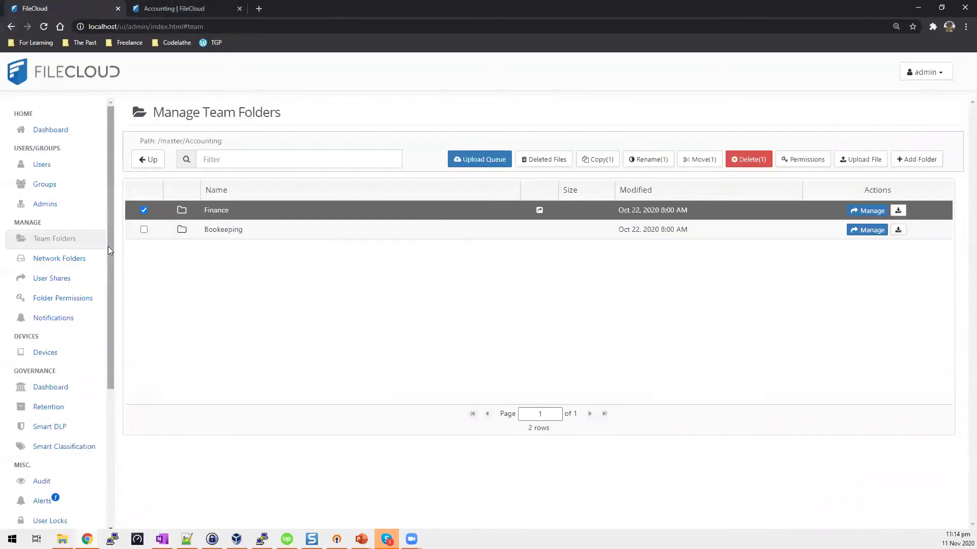
pyautogui.moveTo(108, 246); pyautogui.dragTo(124, 233)
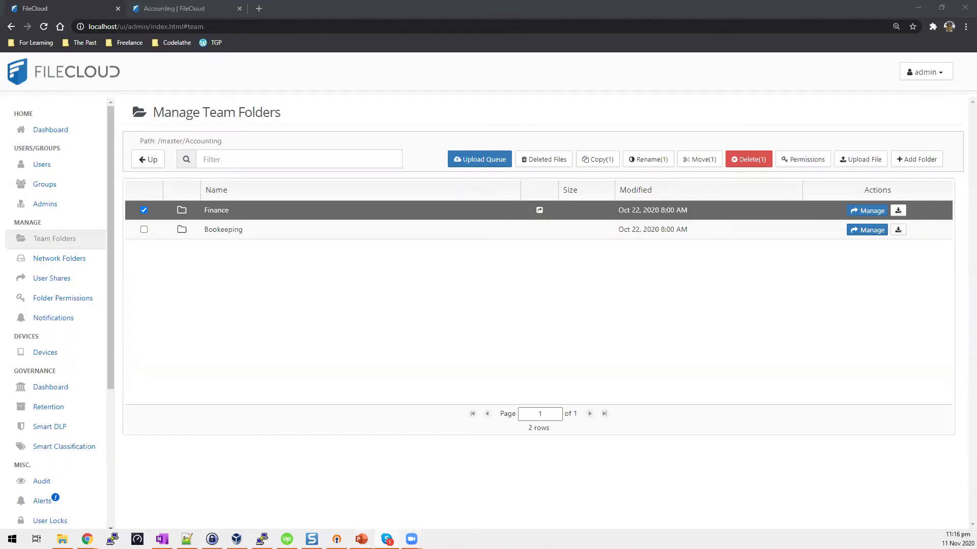
pyautogui.moveTo(361, 539)
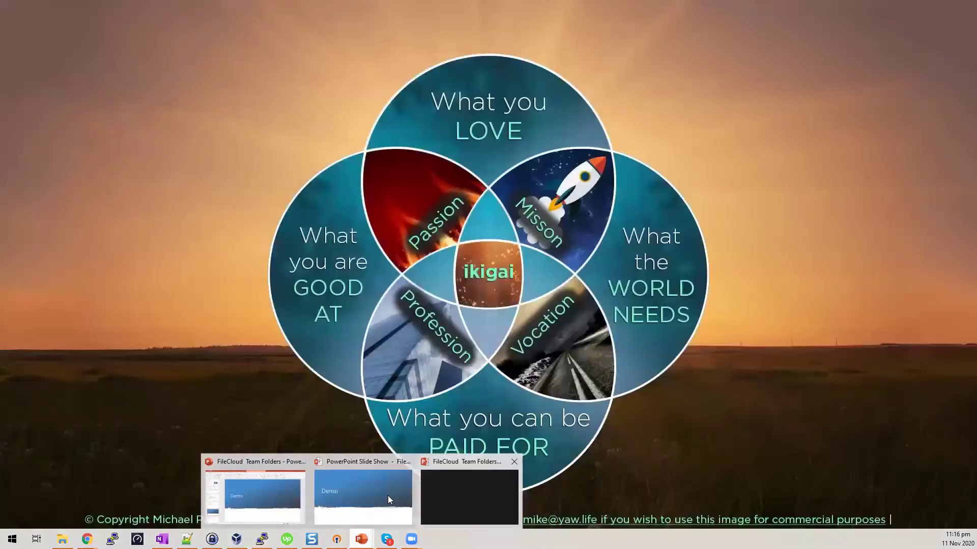